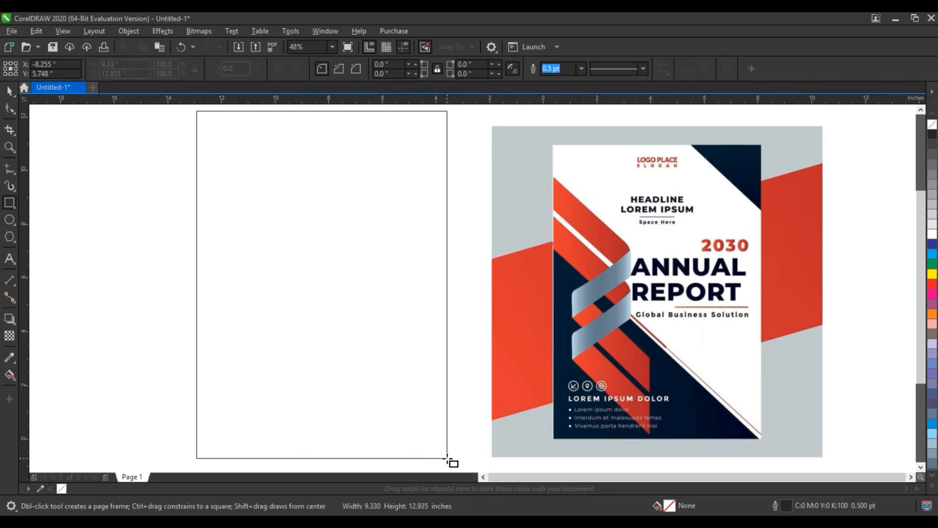
Resize the blank cover rectangle beside the reference image to about 10.7 by 15.2 inches
scroll(403, 365, down, 2)
click(9, 91)
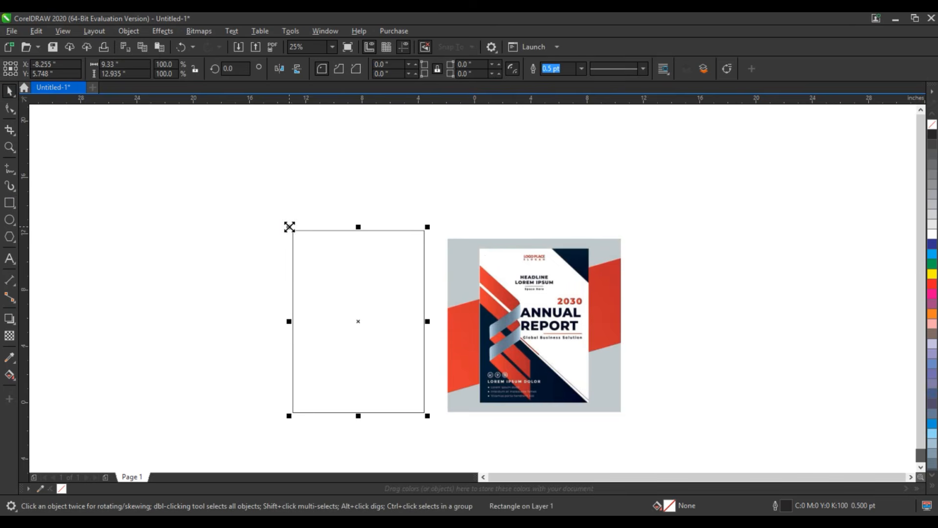
drag(290, 227, 285, 255)
drag(279, 415, 270, 431)
click(204, 212)
click(9, 146)
drag(195, 177, 662, 443)
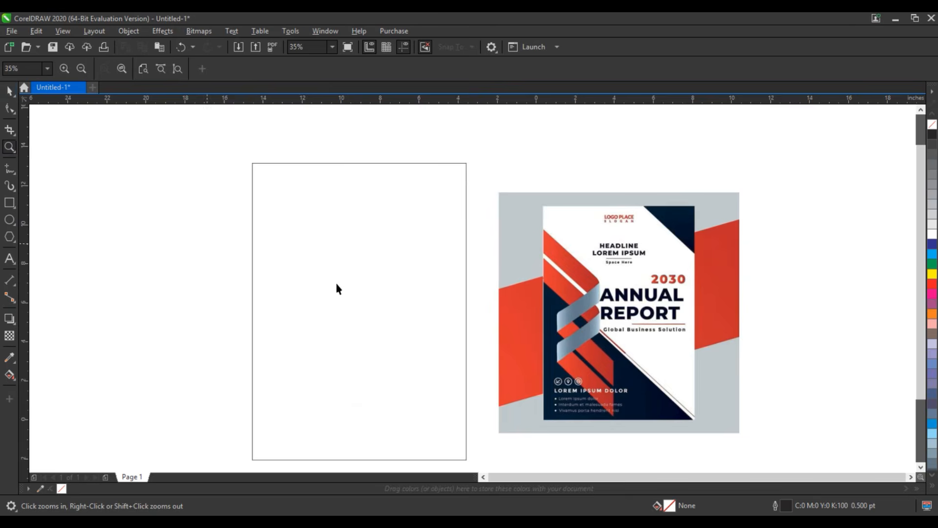
key(space)
click(253, 310)
drag(247, 312, 251, 310)
click(209, 285)
Draw a 45-degree line about 13.6 inches wide and high across the cover's upper-right corner and place a copy across the lower-left area
click(16, 170)
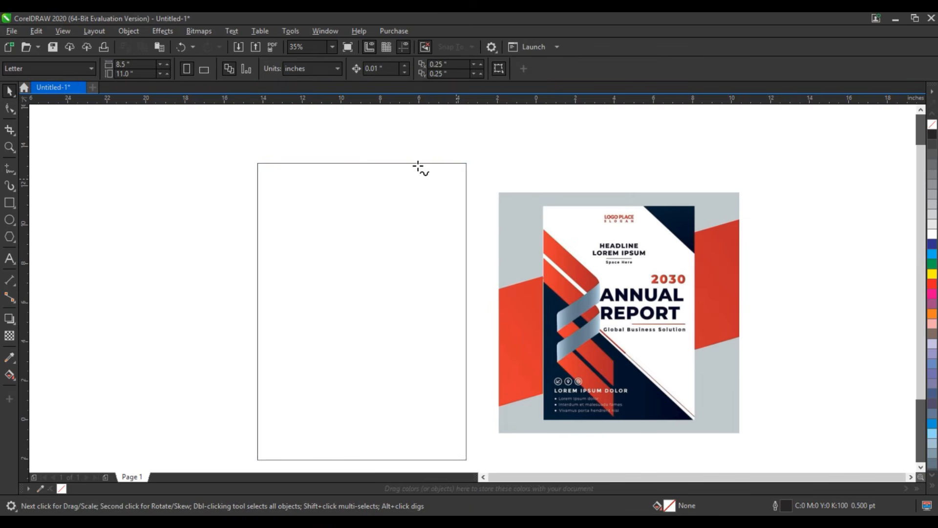
click(353, 142)
click(487, 276)
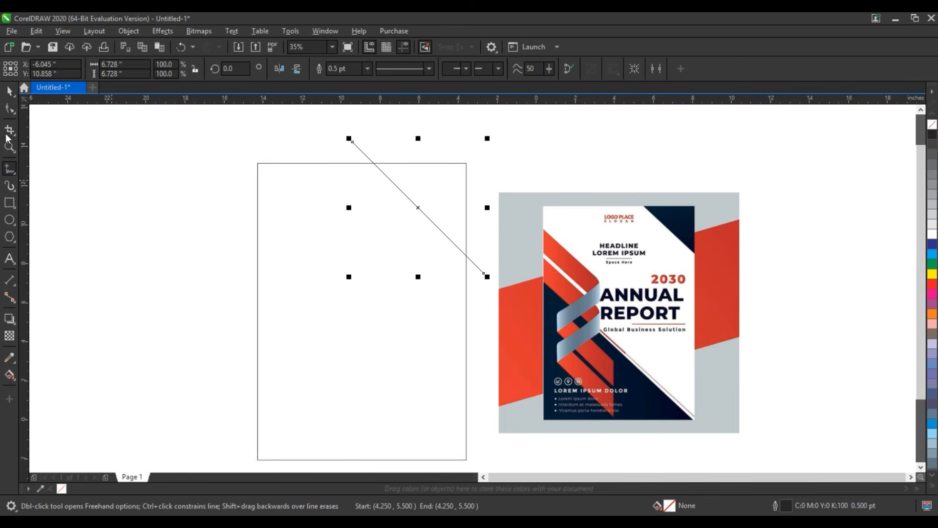
click(10, 91)
drag(420, 205, 436, 204)
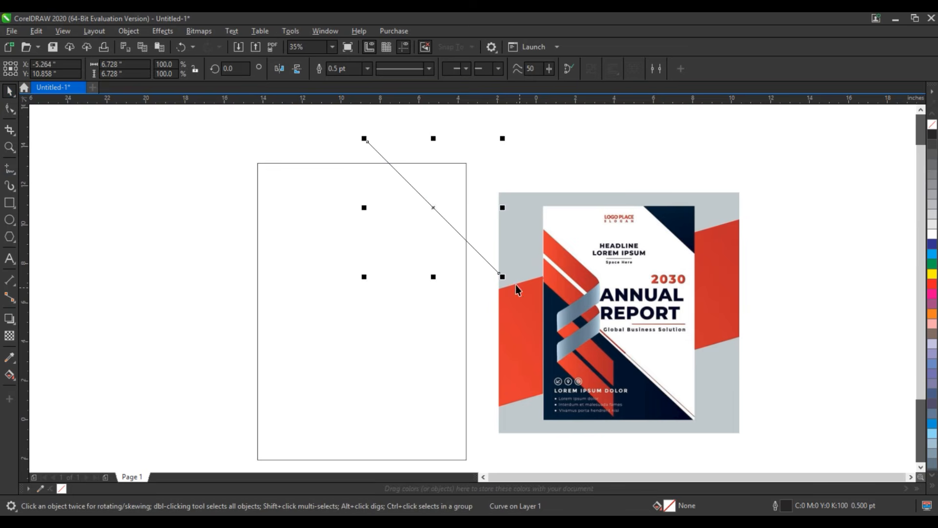
drag(502, 277, 580, 352)
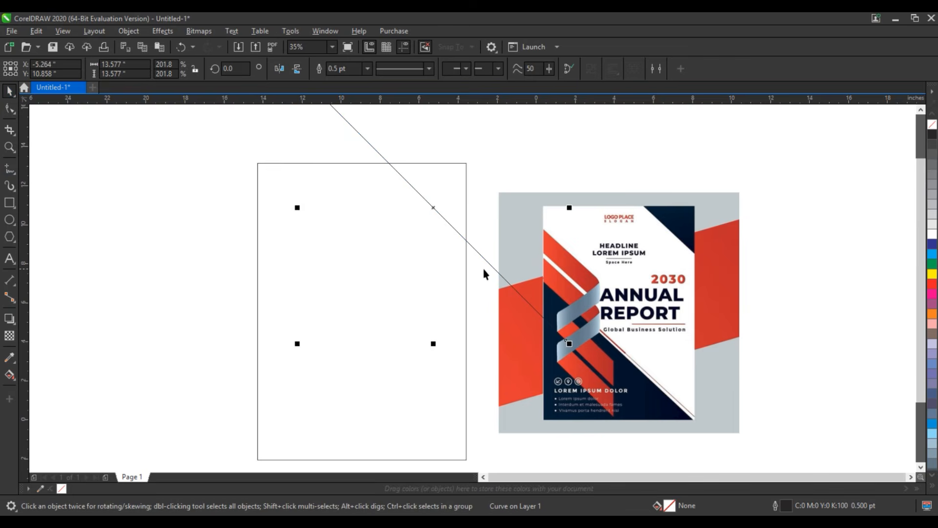
drag(484, 264, 389, 388)
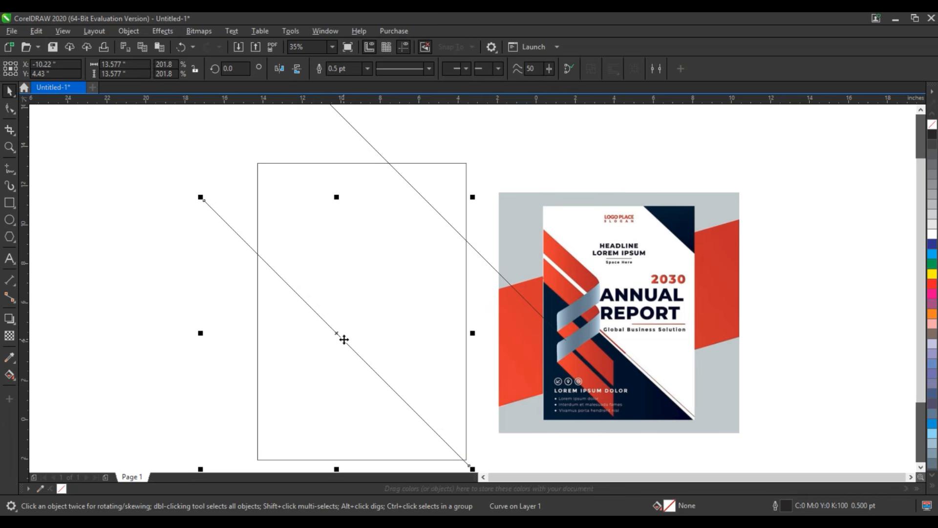
Smart-fill the lower-left and upper-right triangles cut off by the diagonal lines inside the cover rectangle
click(15, 380)
click(16, 380)
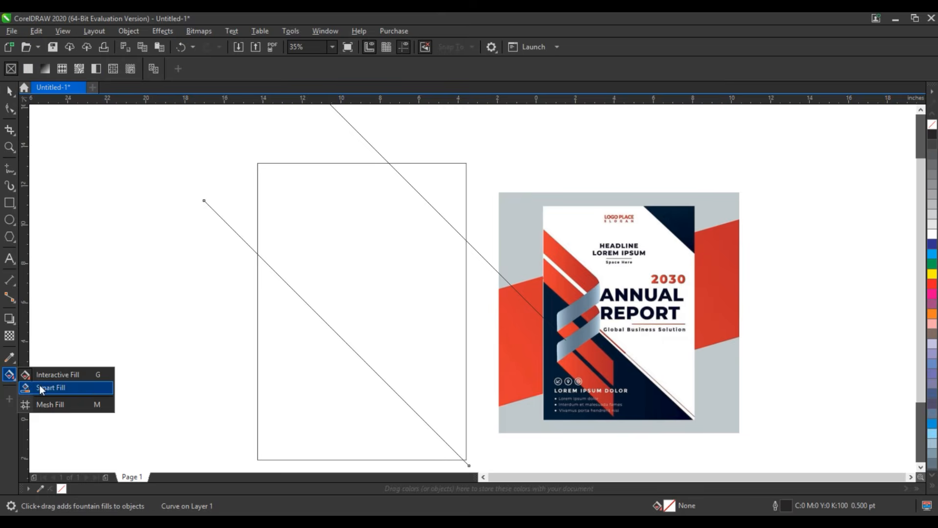
click(41, 385)
click(296, 392)
click(454, 181)
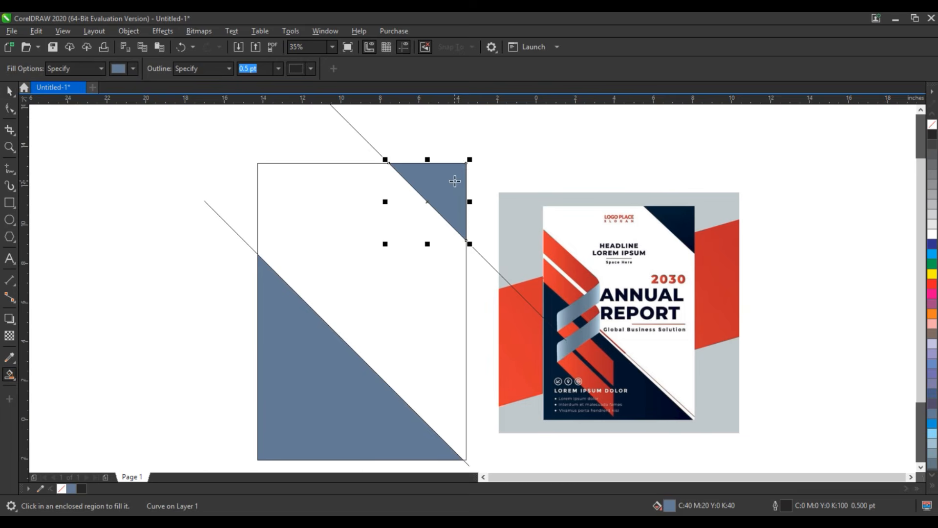
Combine the two filled corner triangles into a single object
click(9, 91)
shift+click(285, 328)
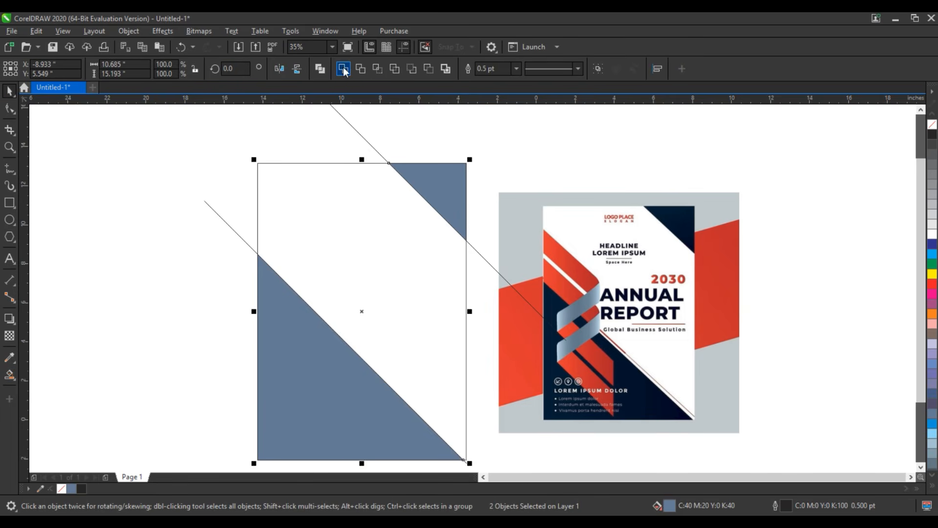
key(ctrl+l)
click(161, 210)
Recolor the combined triangles with the dark navy #00162E sampled from the reference cover
click(9, 358)
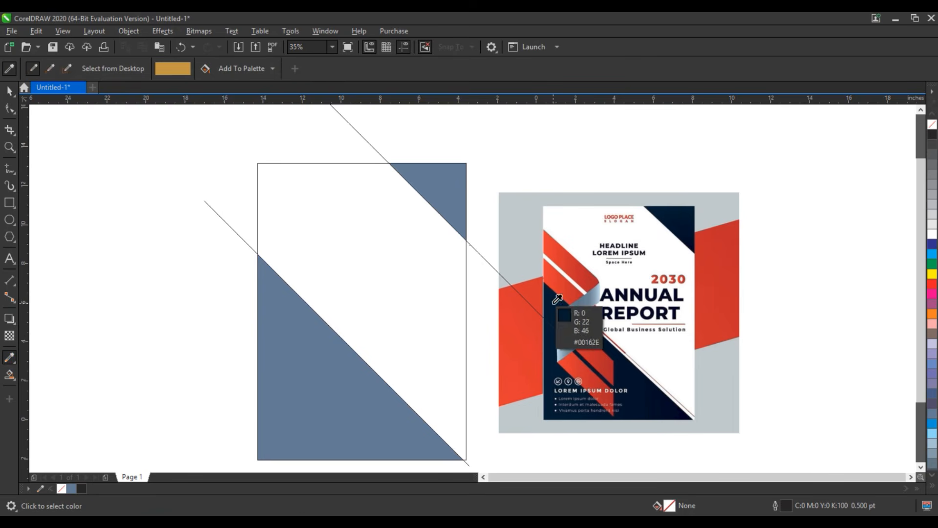
click(557, 299)
click(459, 185)
click(11, 90)
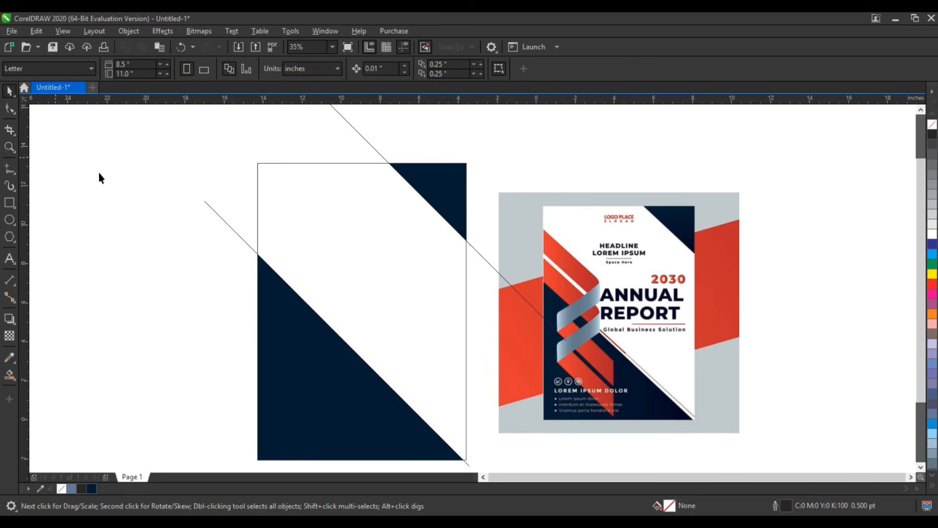
PowerClip the navy triangles inside the cover rectangle
click(271, 318)
right_click(272, 318)
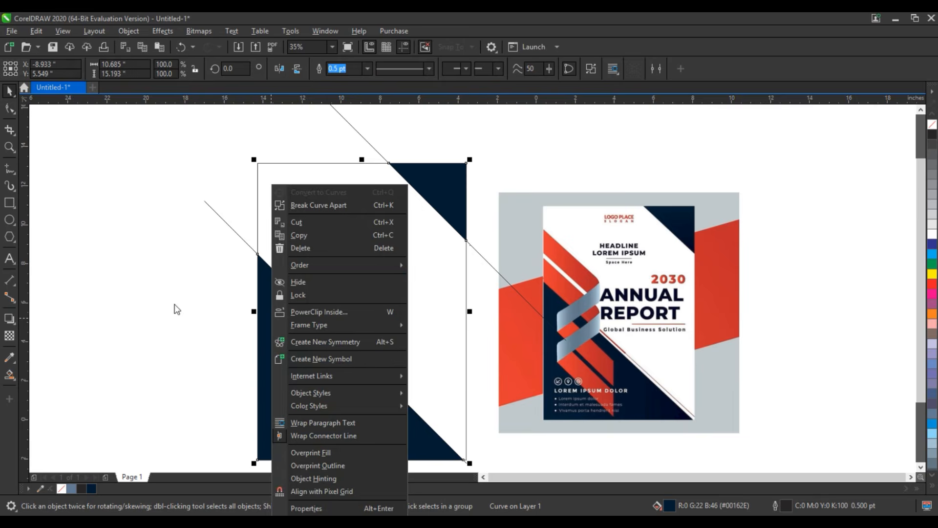
click(339, 313)
click(288, 212)
click(235, 232)
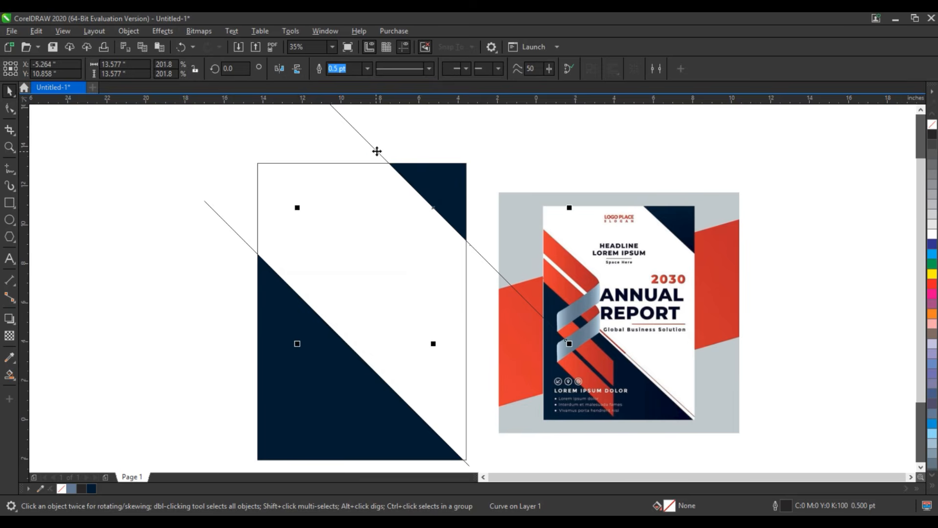
Delete the upper diagonal line and give the lower diagonal line a 4 pt red outline
click(374, 159)
key(Delete)
click(220, 217)
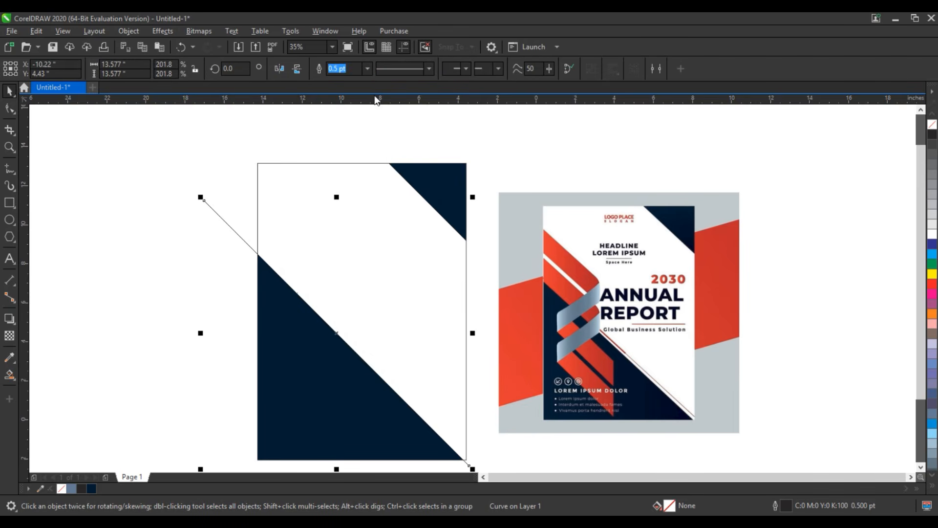
click(368, 68)
click(354, 151)
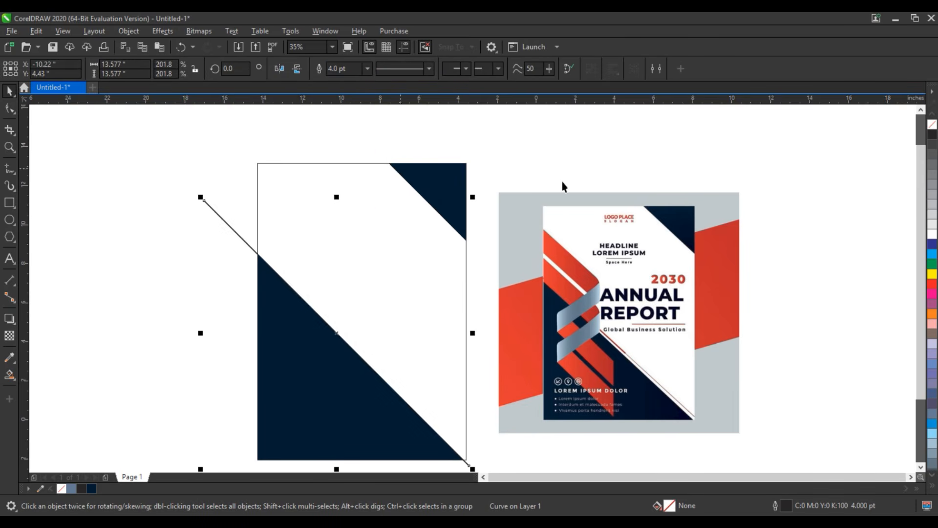
right_click(932, 285)
Duplicate the red diagonal into a combined set of four parallel lines and place a copy of the set over the navy triangle
drag(335, 334, 341, 306)
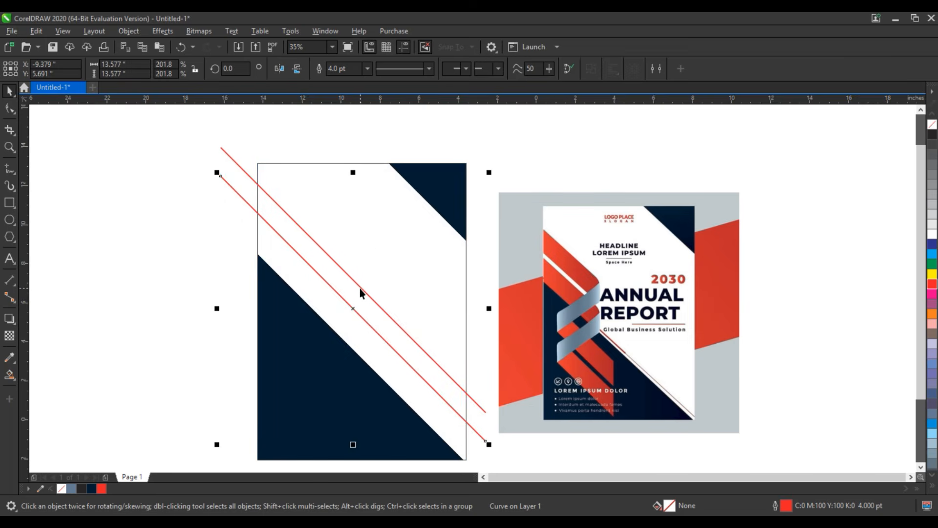
shift+click(360, 289)
key(ctrl+l)
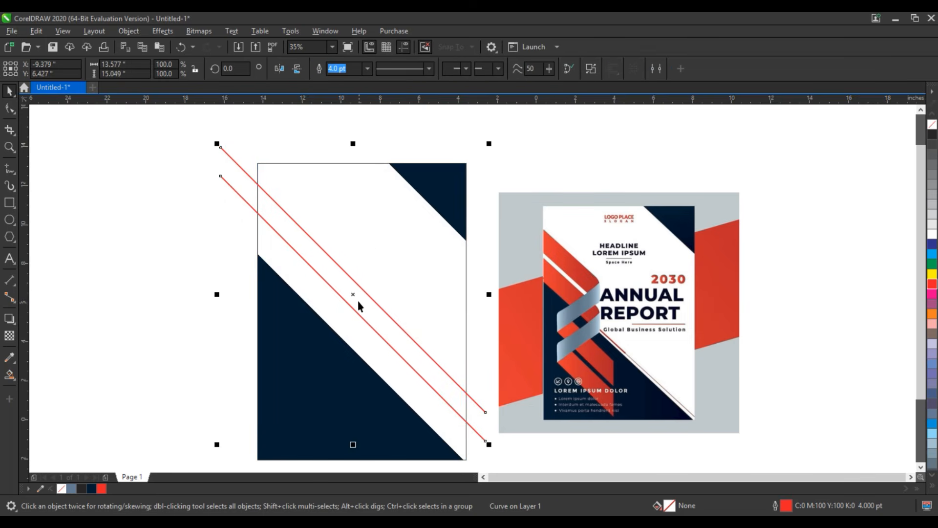
drag(356, 296, 346, 334)
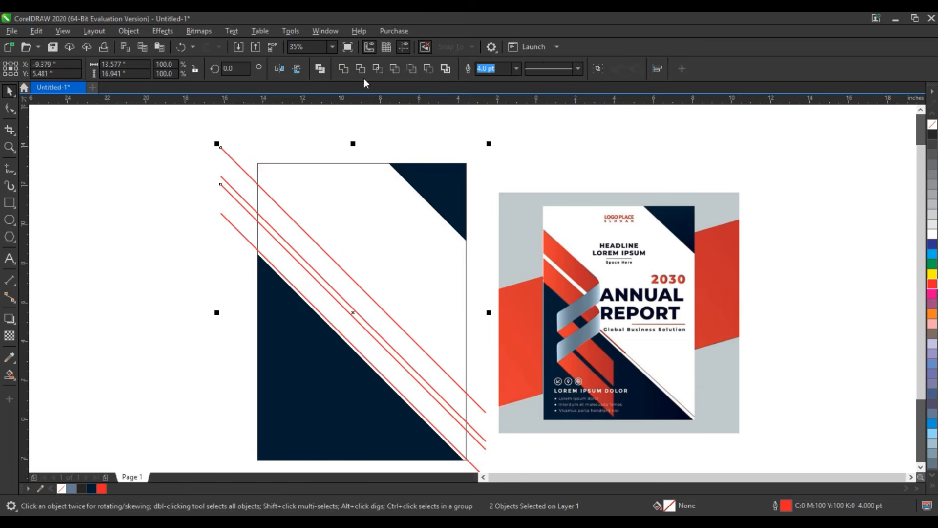
click(320, 69)
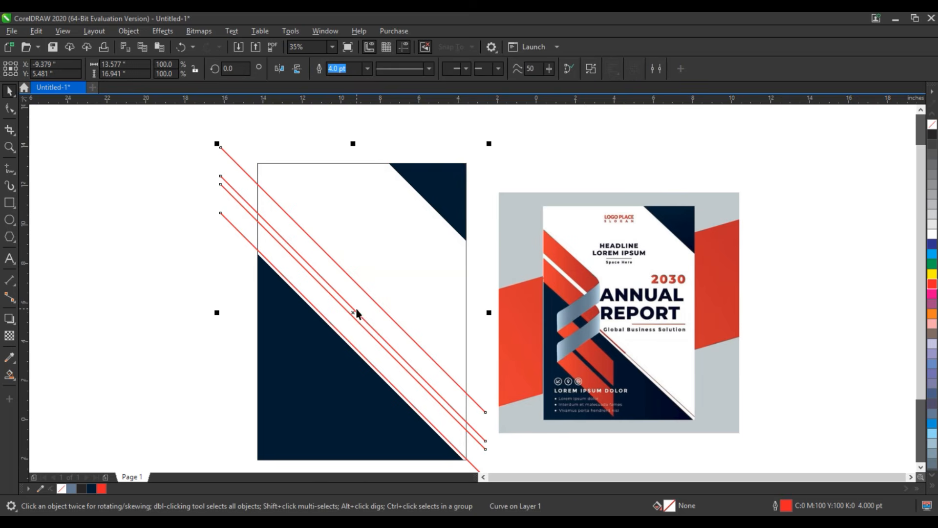
drag(356, 310, 326, 380)
click(180, 300)
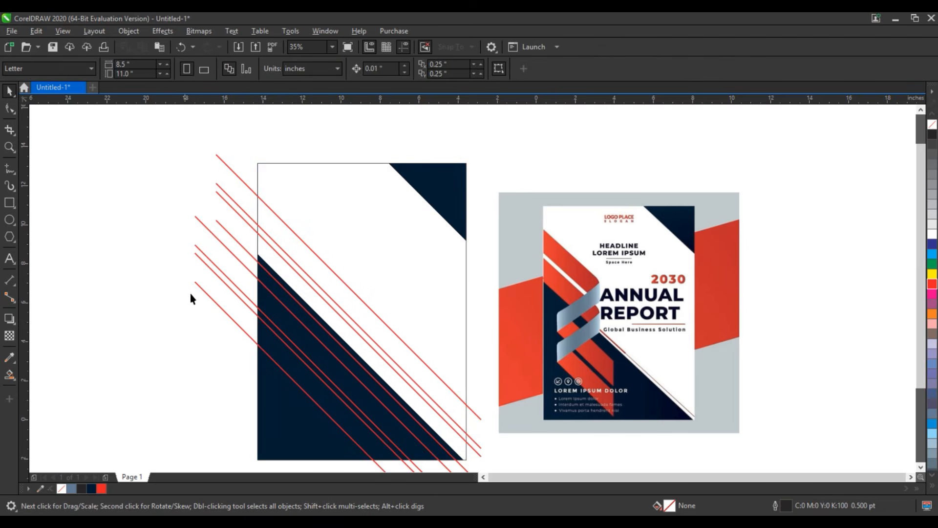
Draw a vertical line about 13.7 inches high with a 4 pt red outline through the cover's left part and place a copy to its right
click(9, 168)
click(308, 181)
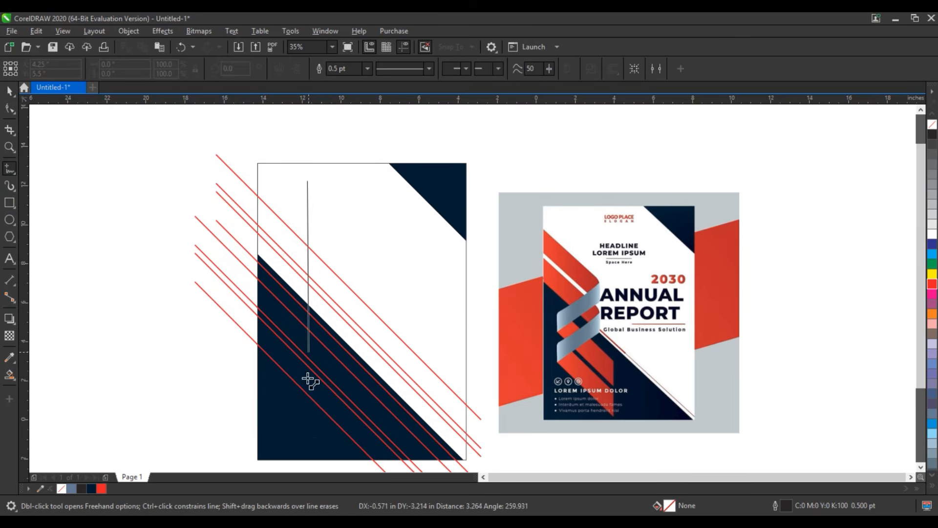
click(307, 447)
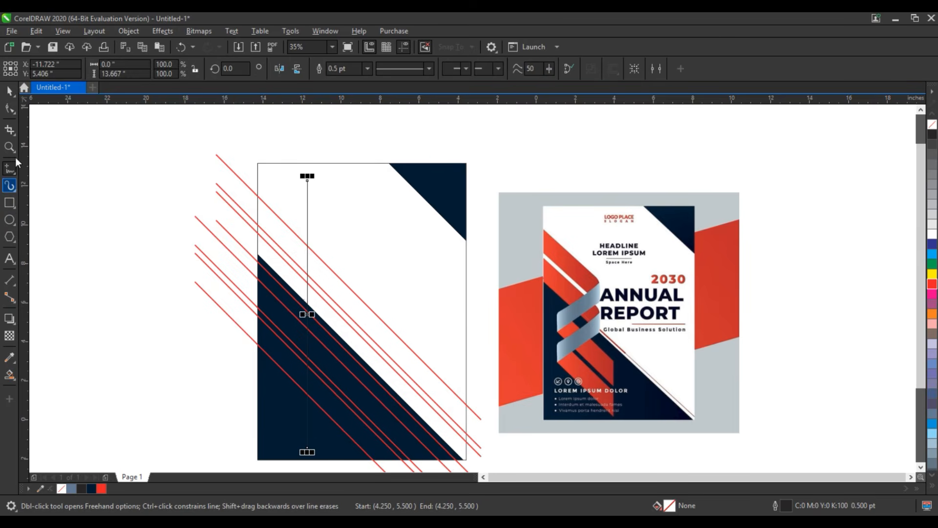
click(9, 92)
click(368, 68)
click(353, 151)
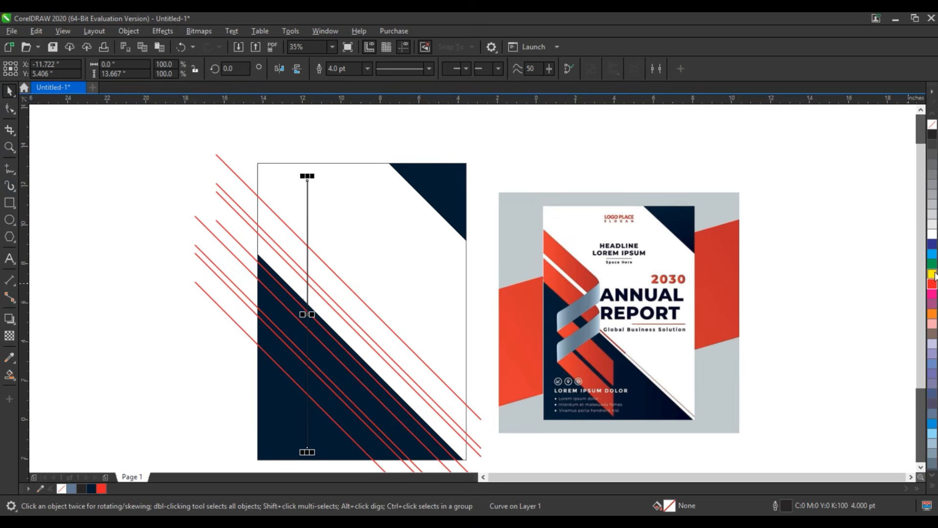
right_click(932, 285)
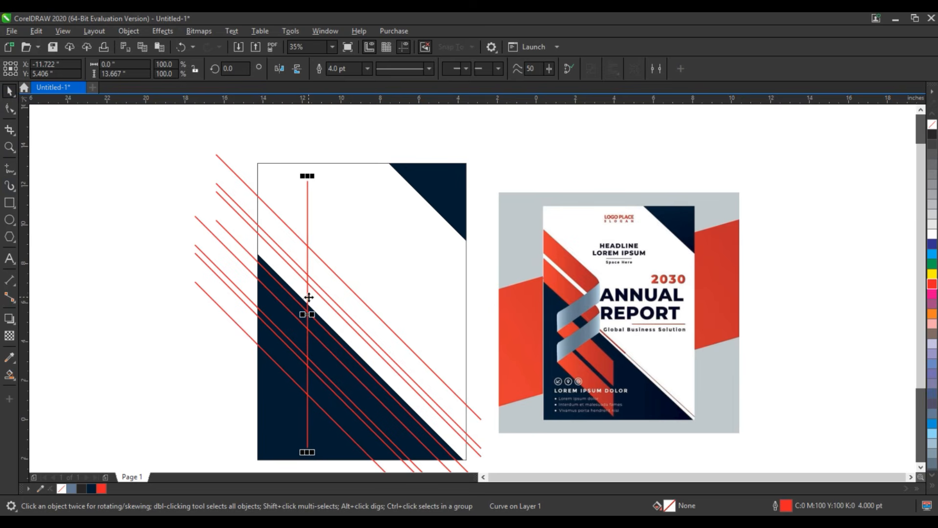
drag(309, 297, 371, 315)
Make a rotated copy of the upper four-line set so it rises toward the upper right across the vertical lines
click(346, 289)
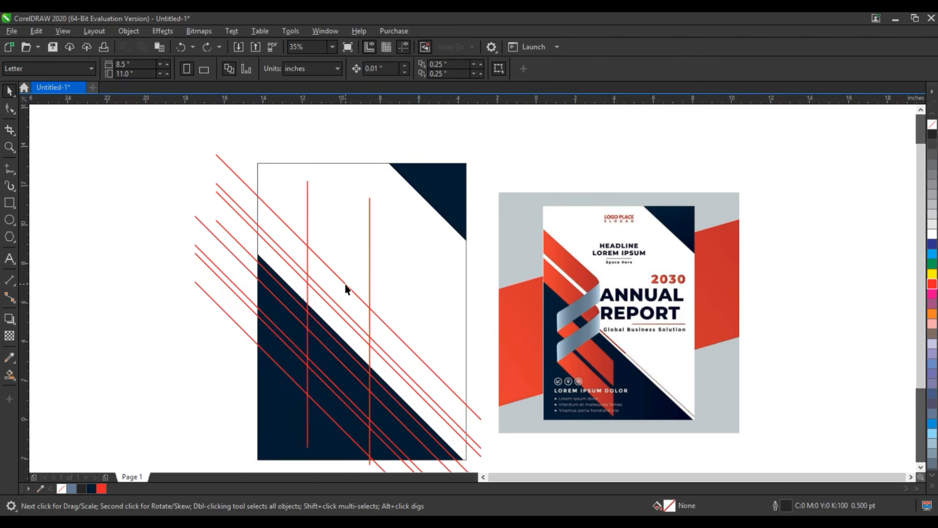
click(345, 289)
click(346, 288)
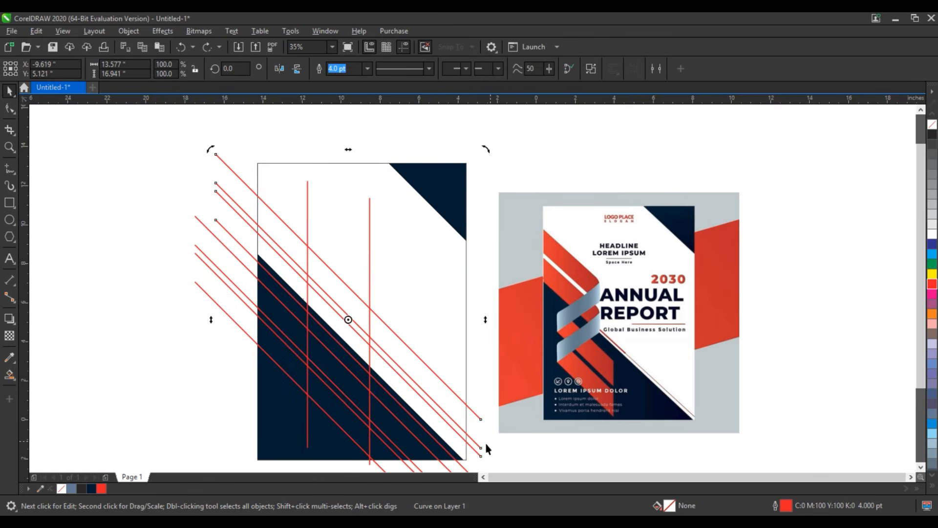
drag(487, 152, 254, 204)
click(134, 318)
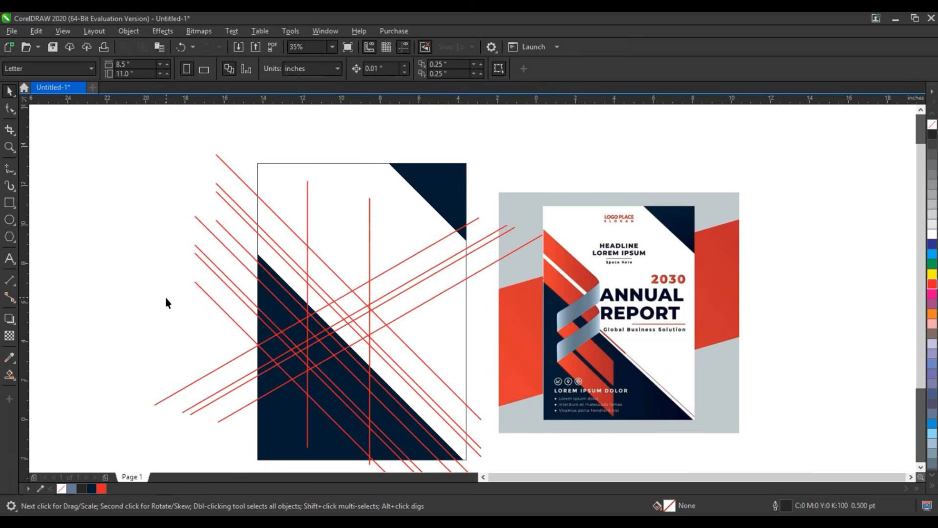
Smart-fill the segments of the two parallel ribbon bands descending from the cover's left edge to the rising lines
click(9, 374)
click(279, 234)
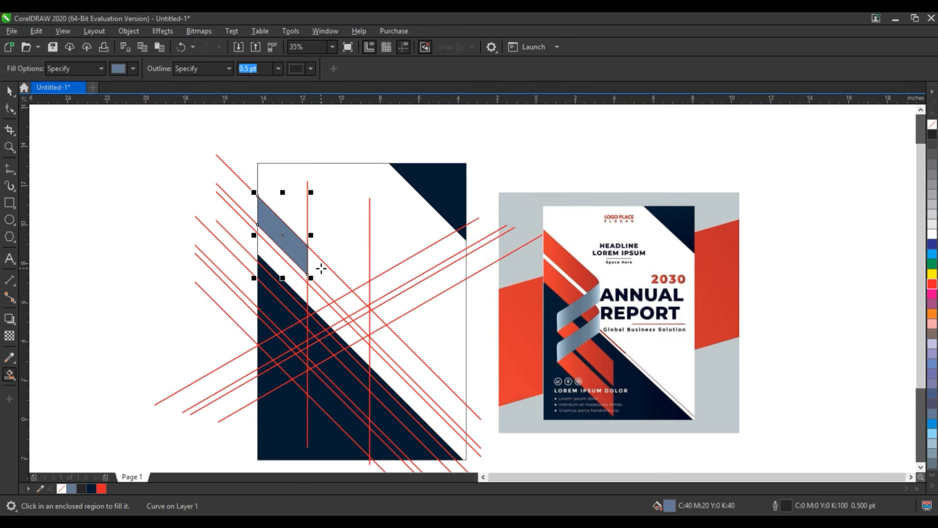
click(322, 268)
key(space)
scroll(273, 288, up, 1)
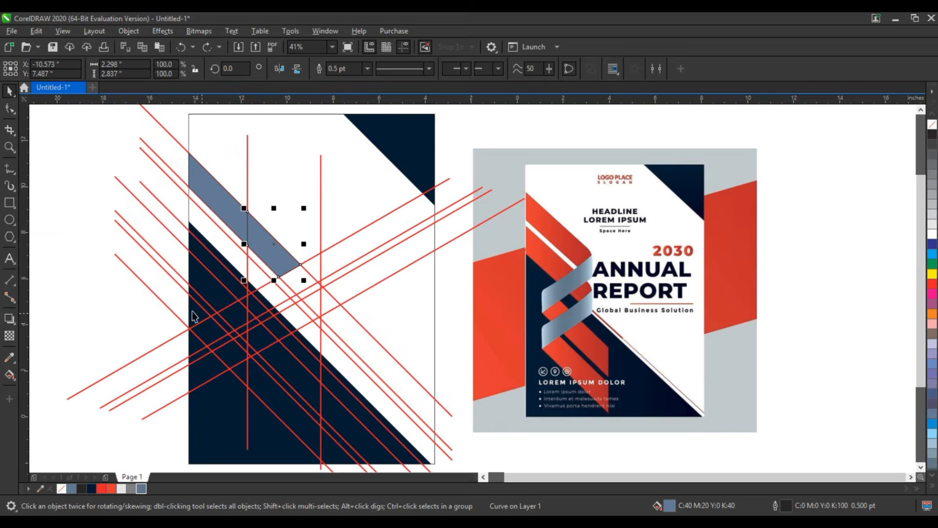
click(12, 377)
click(26, 389)
click(235, 262)
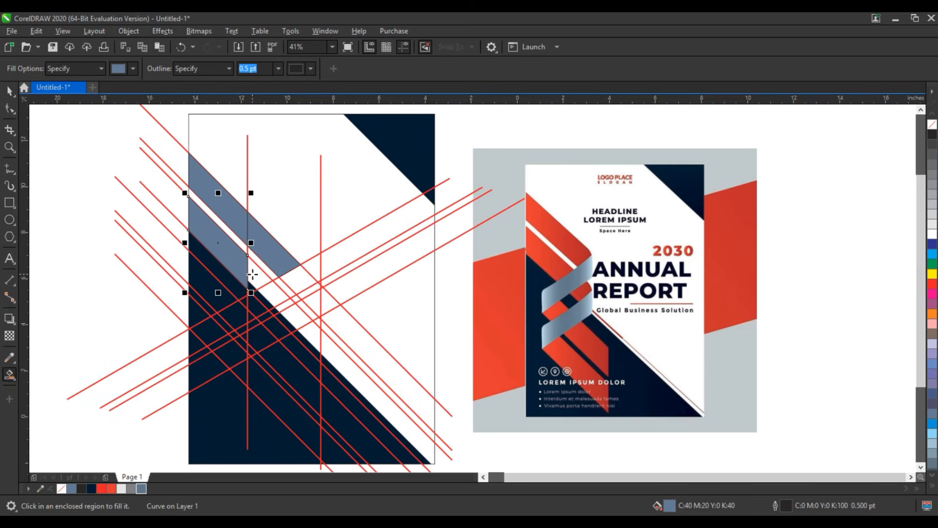
Weld the filled segments of the two upper bands and fill the result with red #E33733
key(space)
shift+click(229, 220)
shift+click(275, 250)
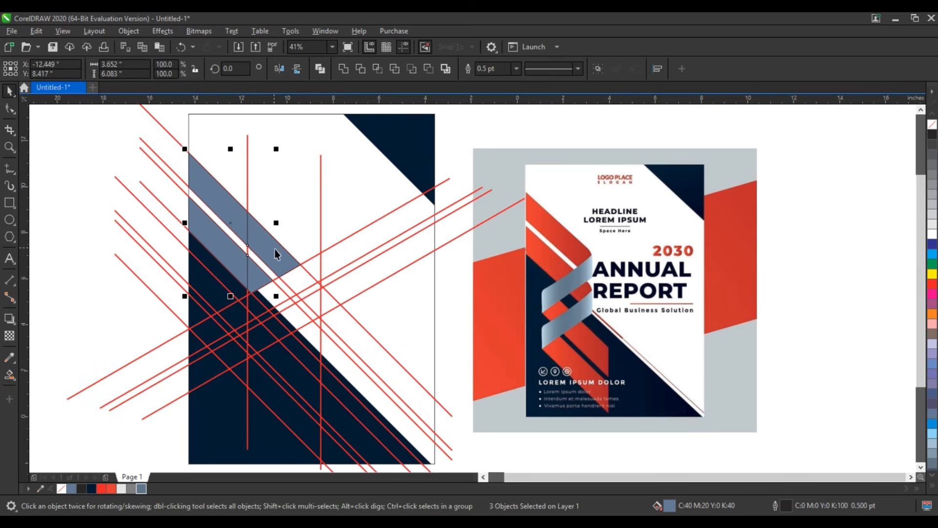
click(344, 68)
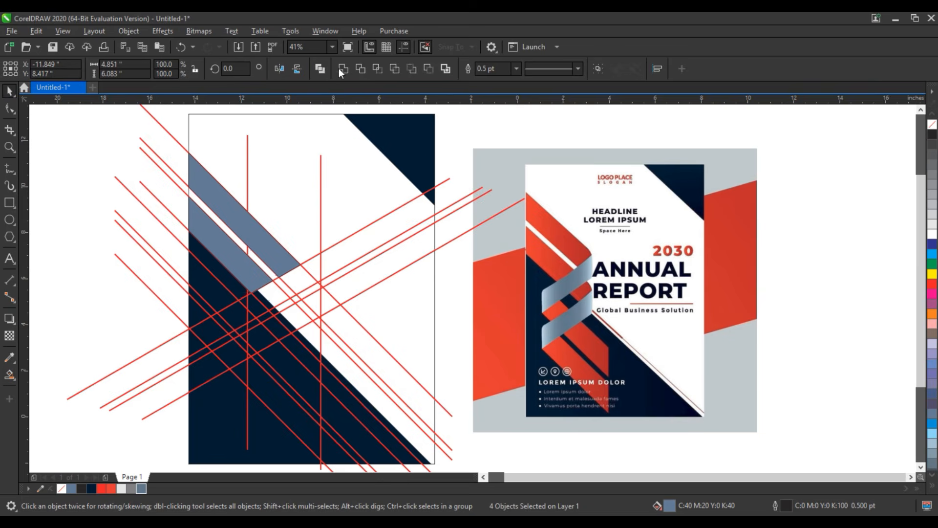
click(107, 489)
Smart-fill the segments of the two lower ribbon bands and the two short connecting pieces between the middle rising lines
click(9, 374)
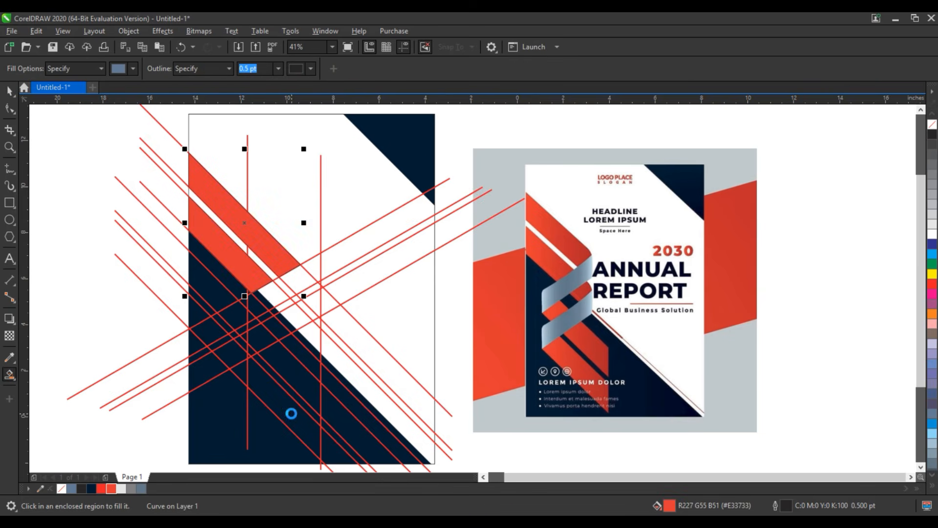
click(291, 414)
click(278, 366)
click(252, 326)
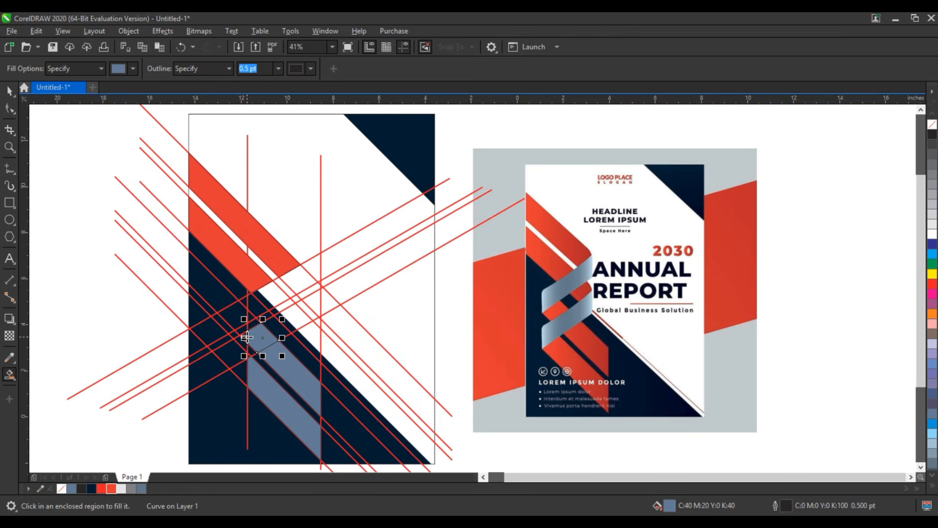
key(ctrl+z)
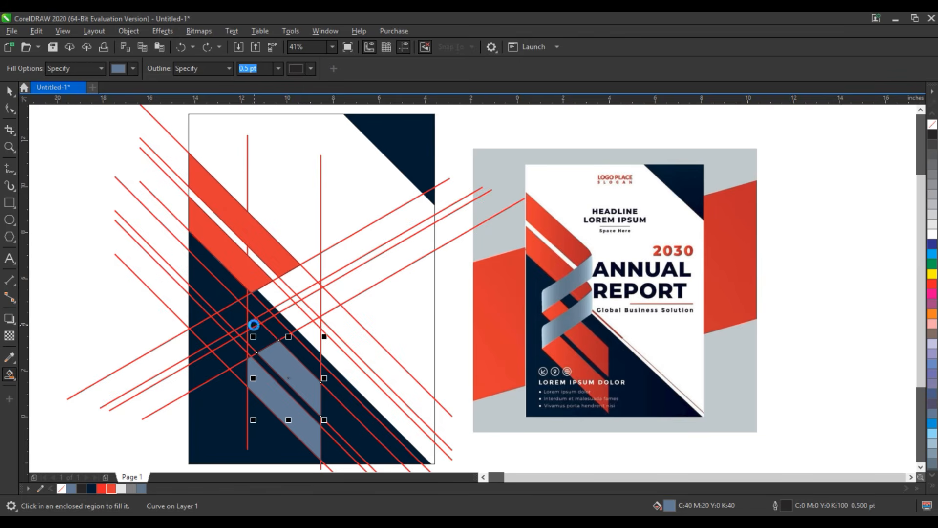
click(249, 326)
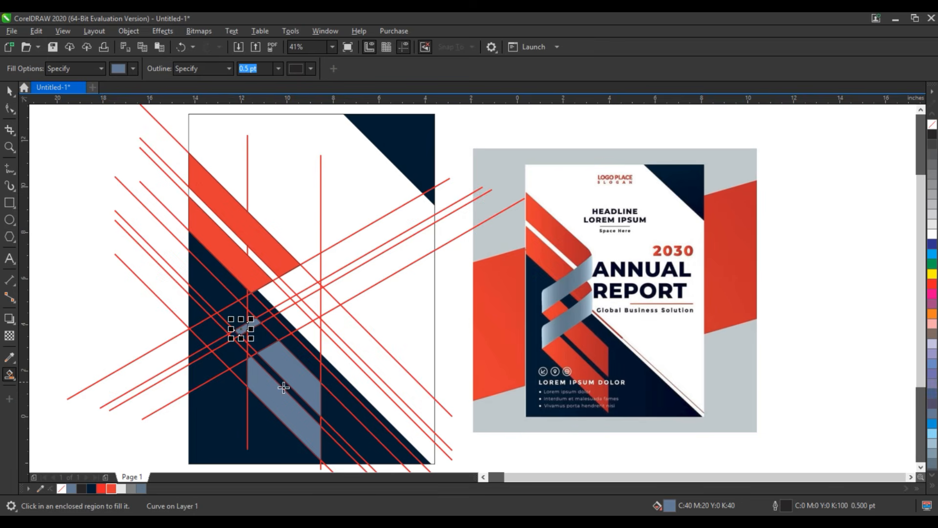
click(243, 373)
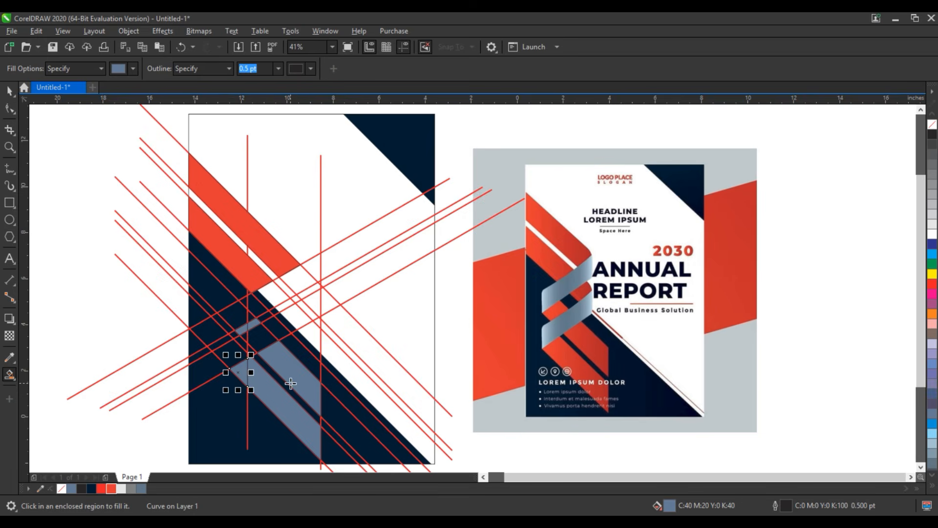
click(280, 308)
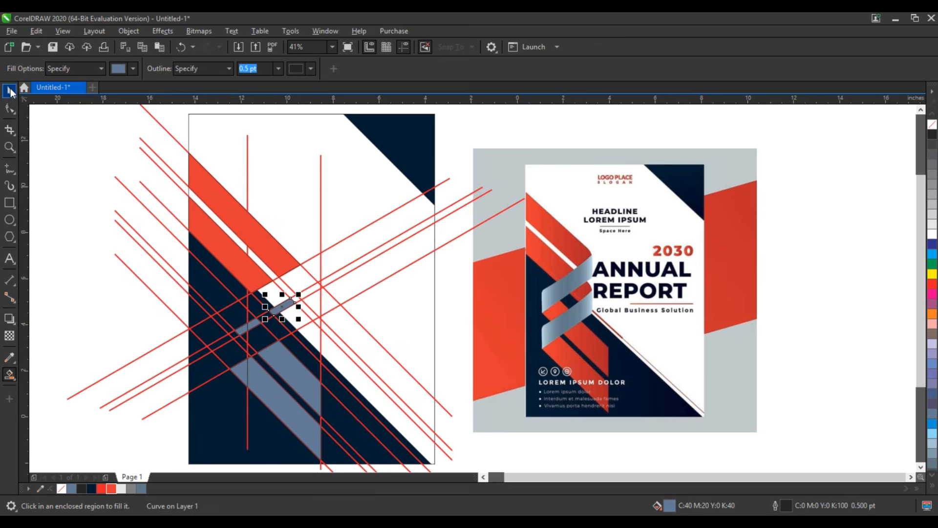
Weld the filled lower band segments and connecting pieces into one shape and fill it with red #E33733
click(9, 91)
shift+click(260, 326)
shift+click(276, 366)
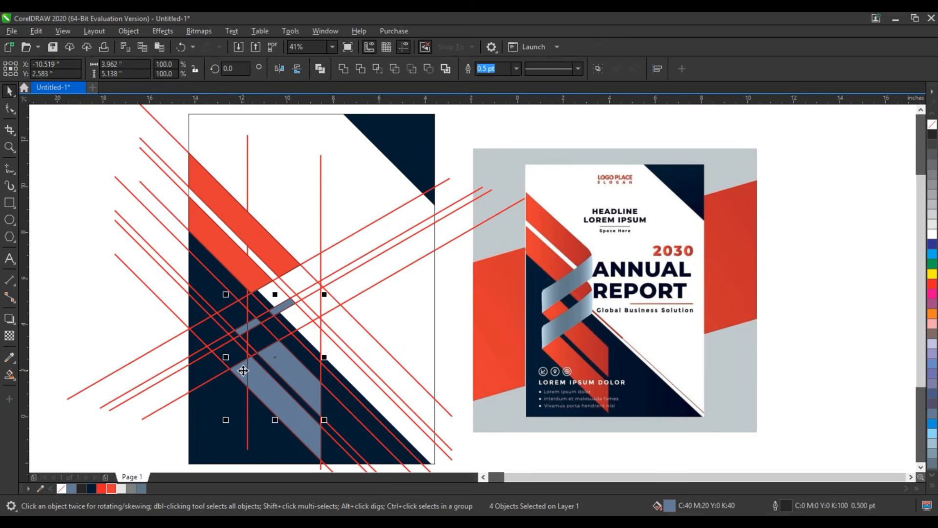
click(320, 69)
click(115, 487)
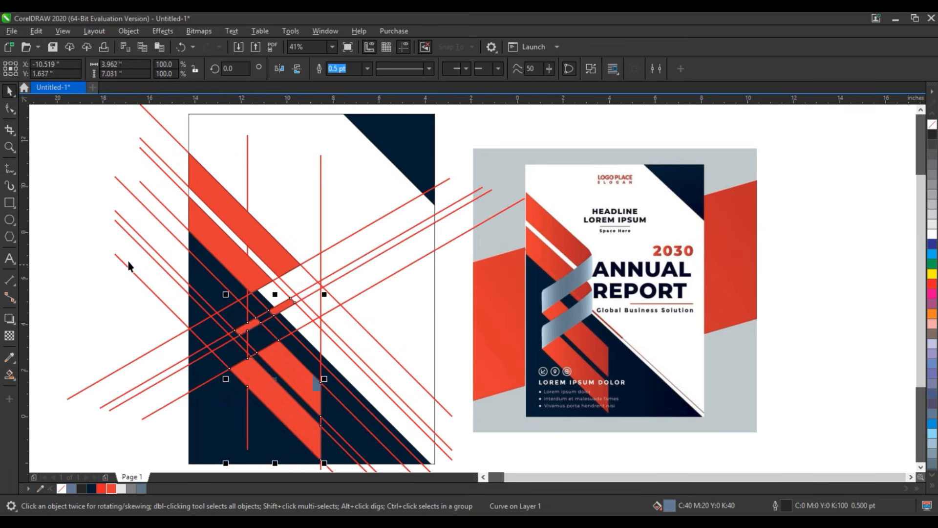
click(103, 249)
Draw a steep slanted line about 2.5 inches long from above the upper band's right tip past the short connecting piece
double_click(9, 146)
drag(223, 235, 484, 362)
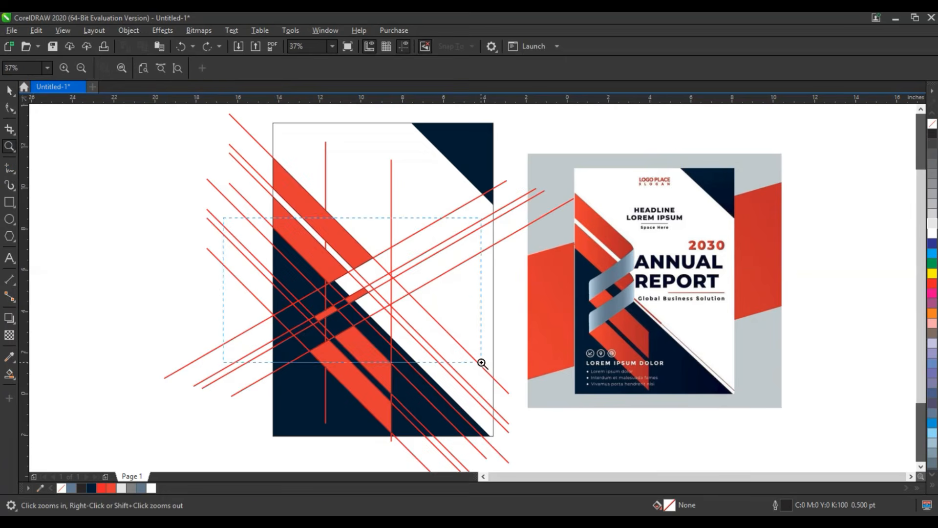
click(10, 167)
click(528, 190)
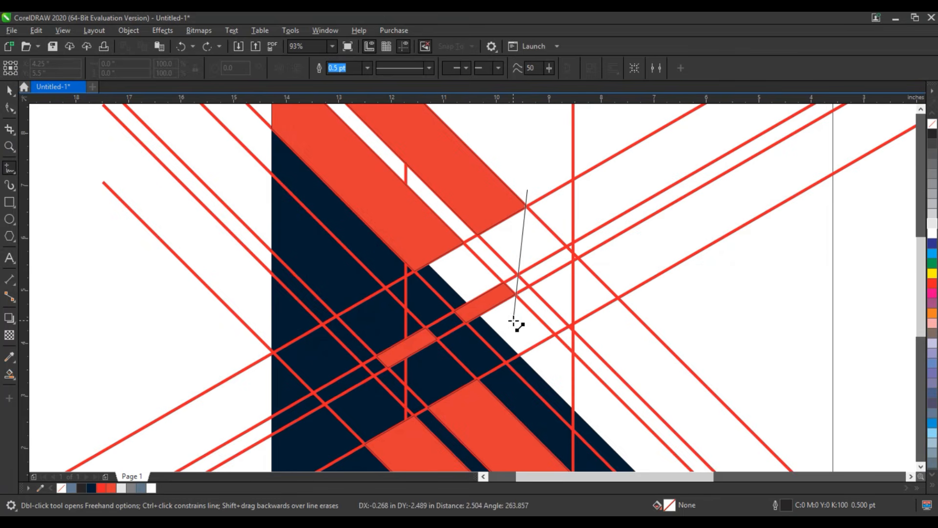
click(514, 322)
key(space)
Adjust the slanted line's end nodes so it passes exactly through the upper band's tip and the connecting piece's corner
key(shift+F2)
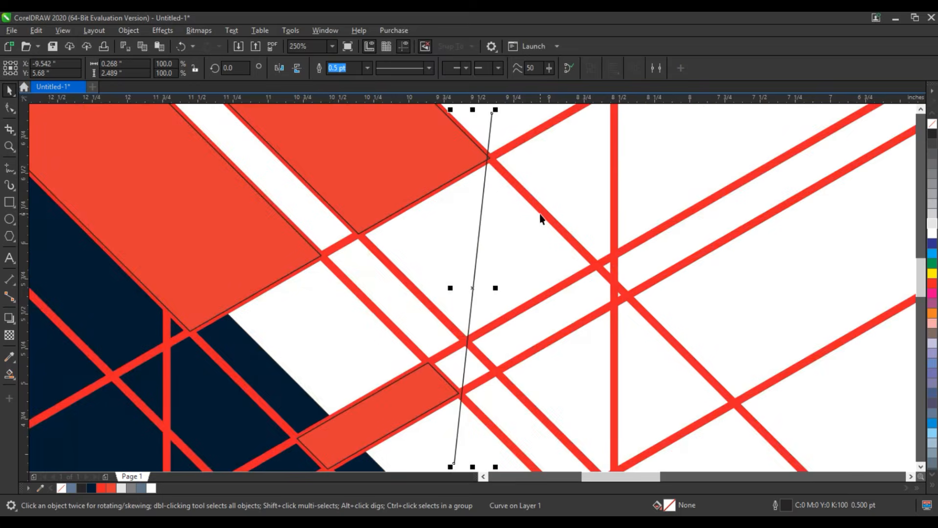
click(9, 108)
drag(490, 110, 495, 110)
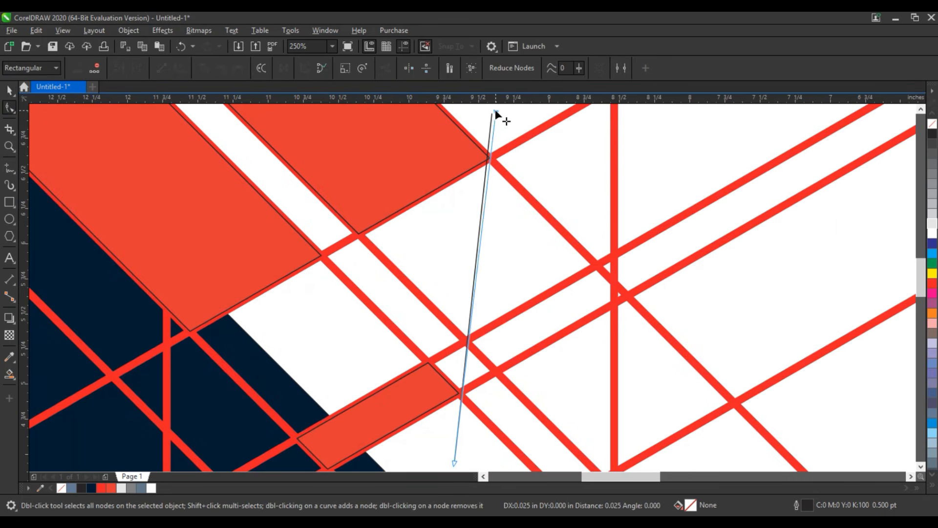
click(455, 463)
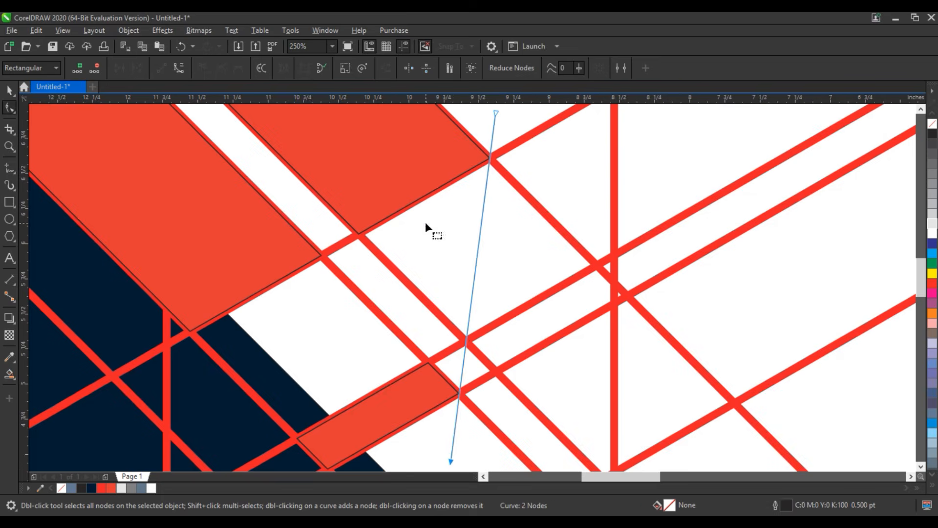
scroll(425, 222, down, 2)
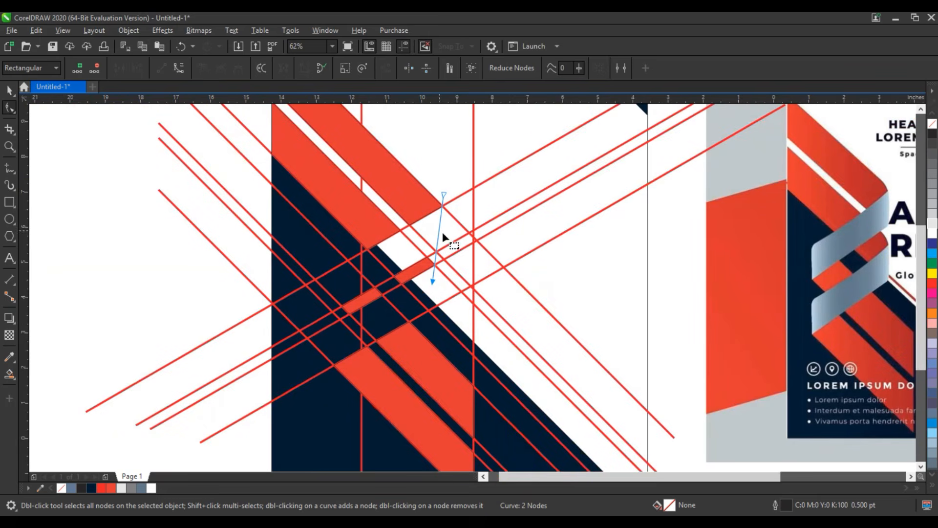
Place a copy of the slanted line at the left end of the connecting pieces and give it a yellow outline
click(9, 90)
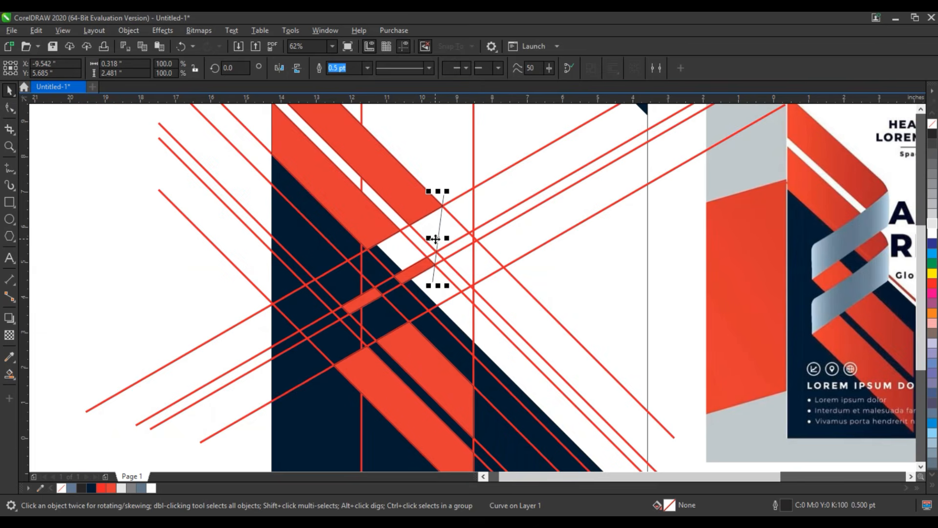
drag(435, 239, 344, 286)
scroll(228, 298, up, 1)
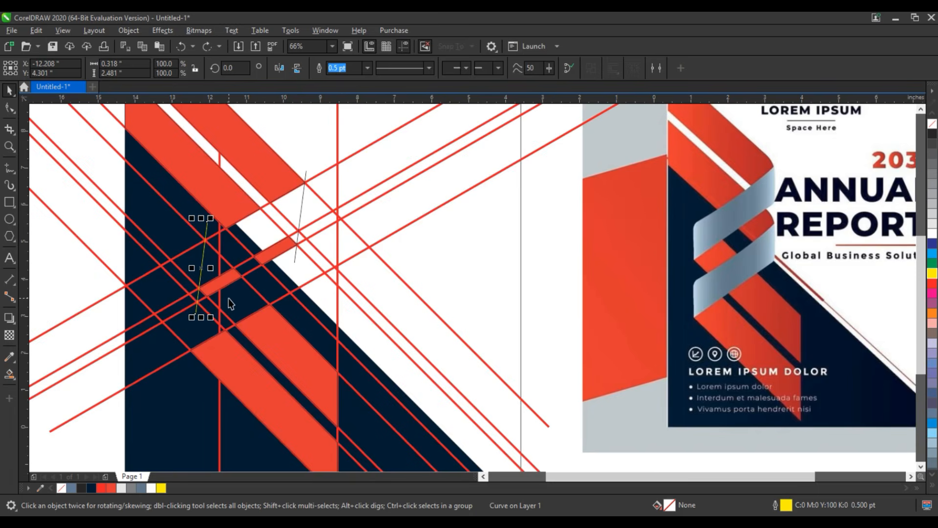
Smart-fill all segments of the upper rising band between the two slanted lines with blue-gray
click(9, 374)
click(210, 264)
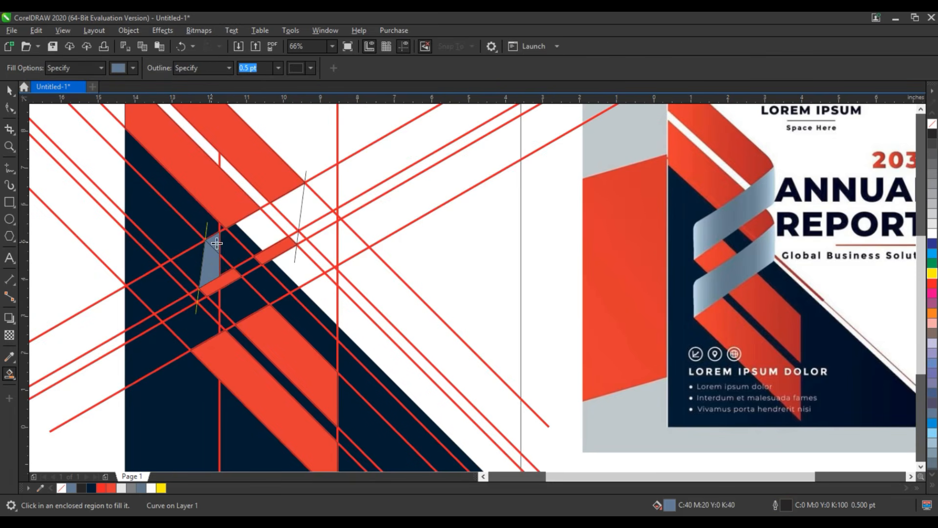
click(230, 247)
click(244, 234)
click(277, 217)
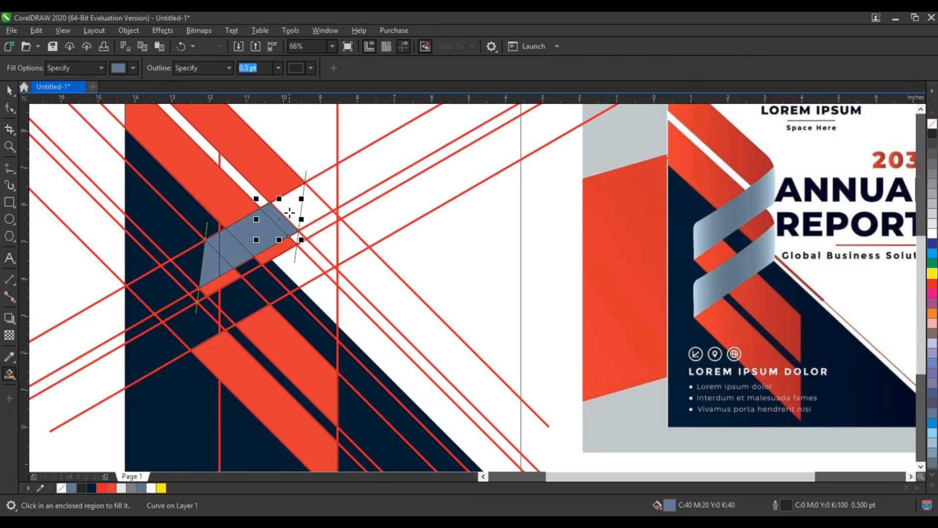
click(302, 225)
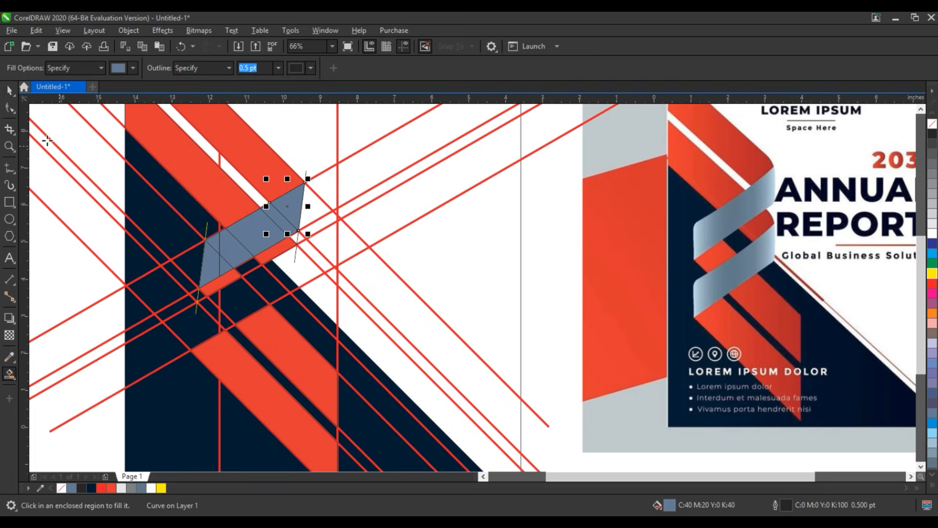
Weld the blue-gray segments of the upper rising band into a single shape
click(9, 91)
shift+click(258, 235)
shift+click(235, 247)
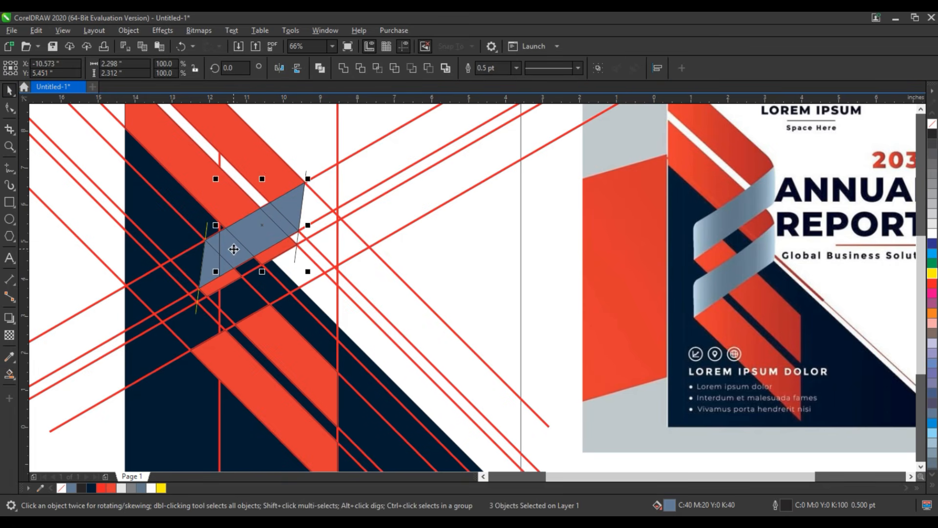
shift+click(210, 239)
shift+click(224, 262)
shift+click(235, 230)
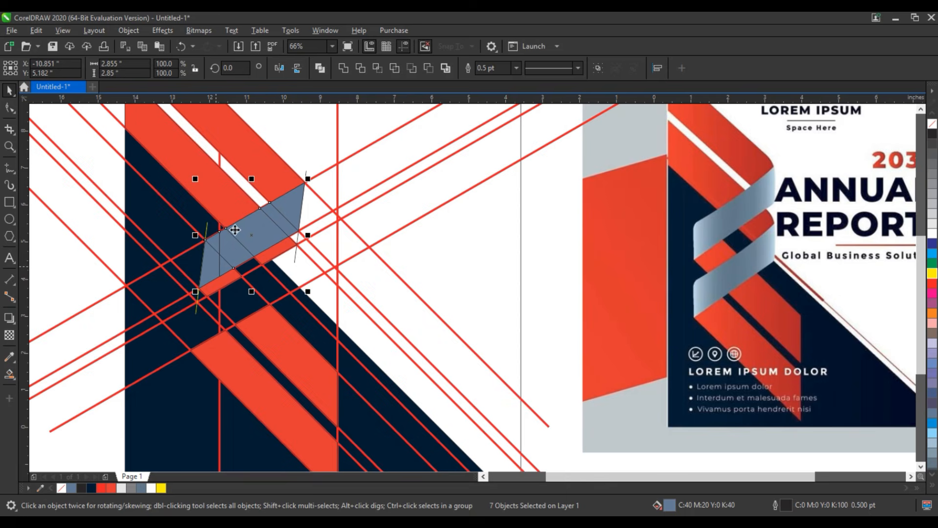
click(344, 69)
key(Escape)
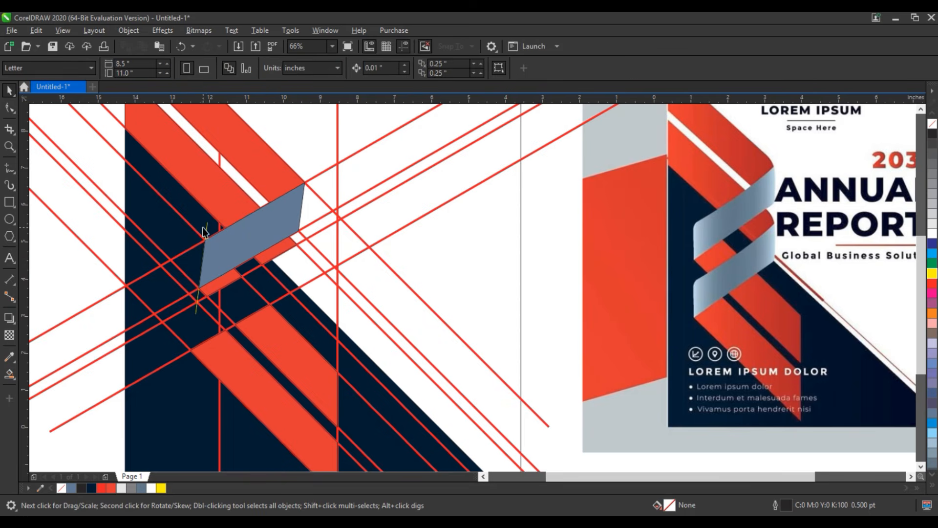
Place a copy of the blue-gray band directly below the connecting pieces and nudge it into alignment with the ribbon edges
click(274, 225)
drag(274, 224, 265, 290)
scroll(352, 258, up, 3)
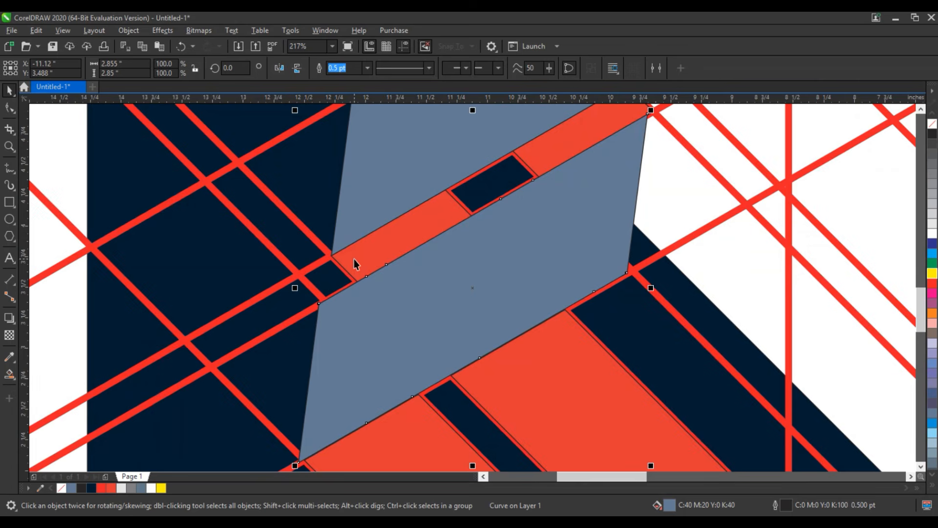
key(Down)
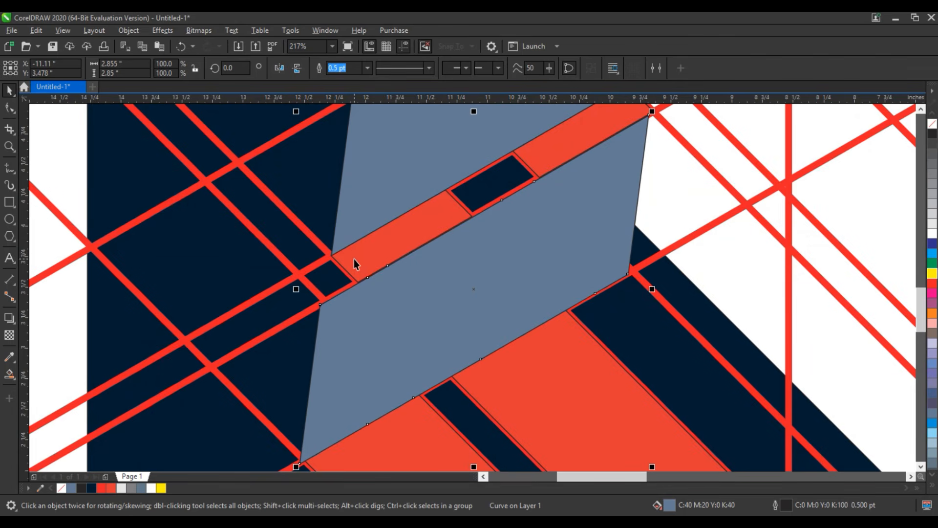
scroll(354, 260, down, 5)
click(487, 280)
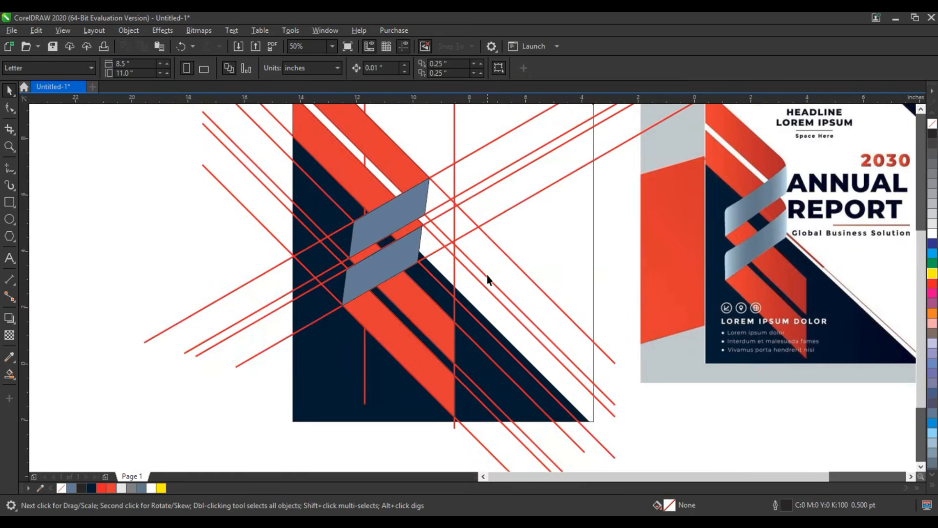
Delete all descending, rising and vertical red guide lines from the cover
click(480, 275)
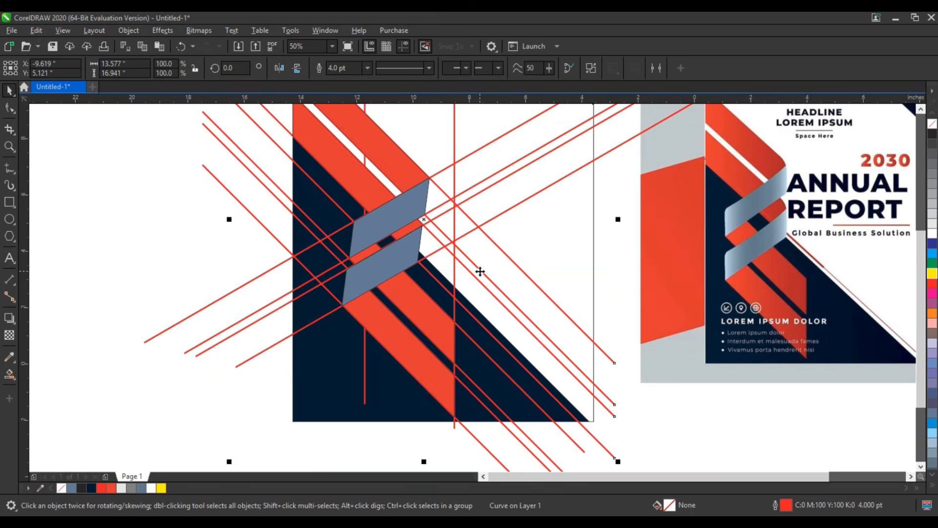
key(Delete)
click(464, 239)
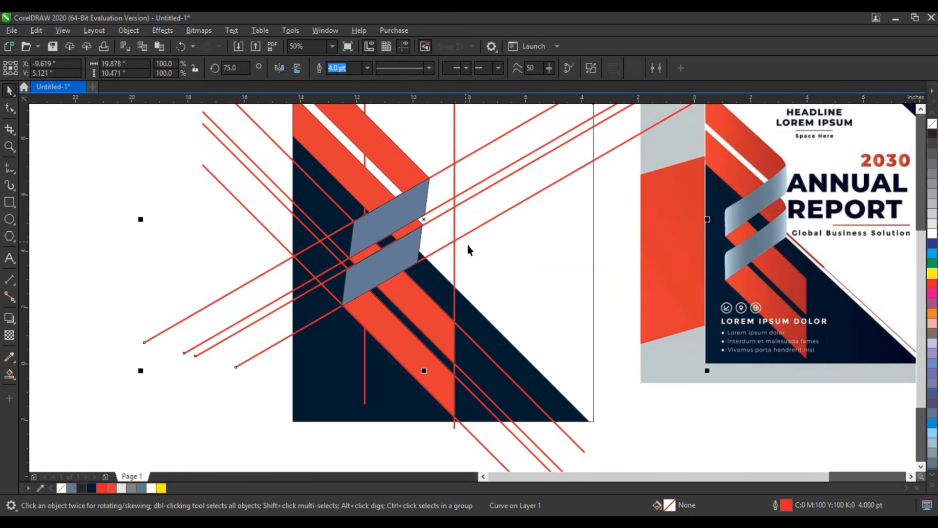
key(Delete)
click(453, 211)
key(Delete)
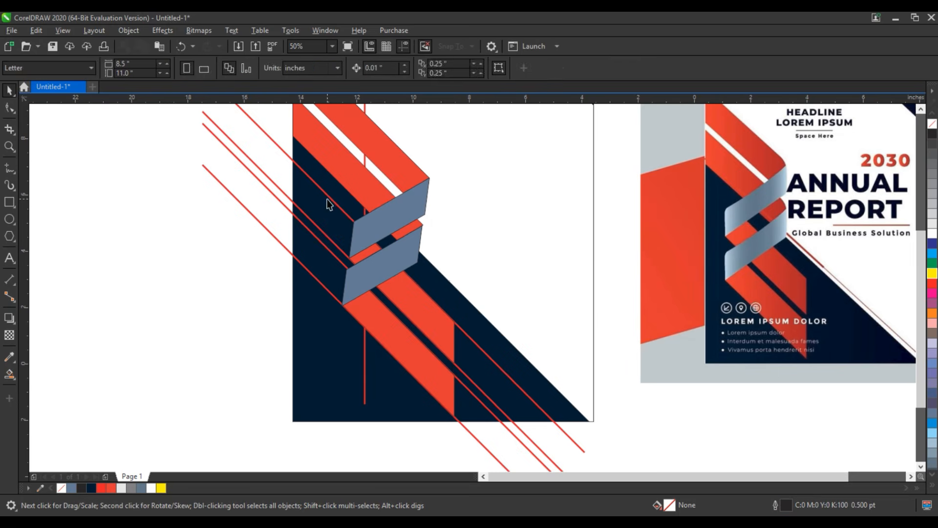
click(329, 198)
key(Delete)
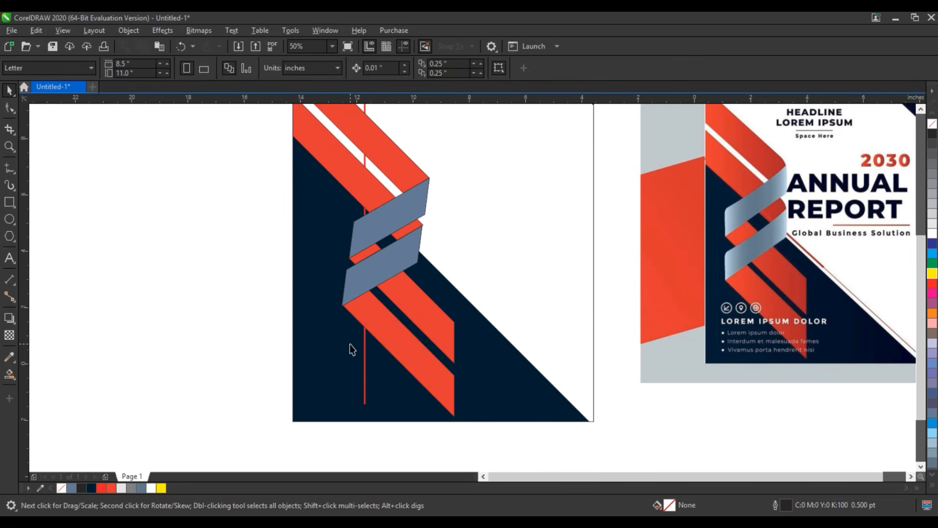
click(365, 394)
key(Delete)
scroll(389, 421, down, 1)
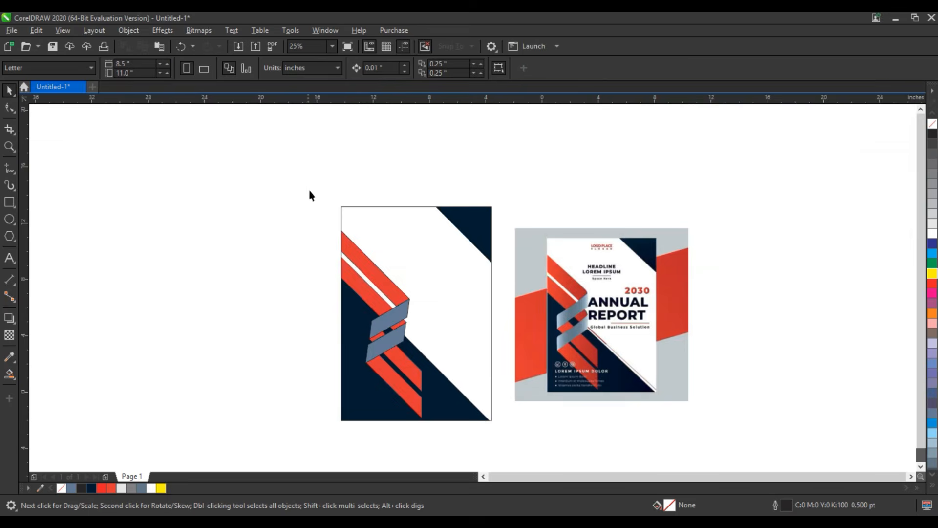
Round the upper blue-gray band's lower-right and upper-left corners by deleting the nodes at each corner tip
drag(309, 191, 704, 436)
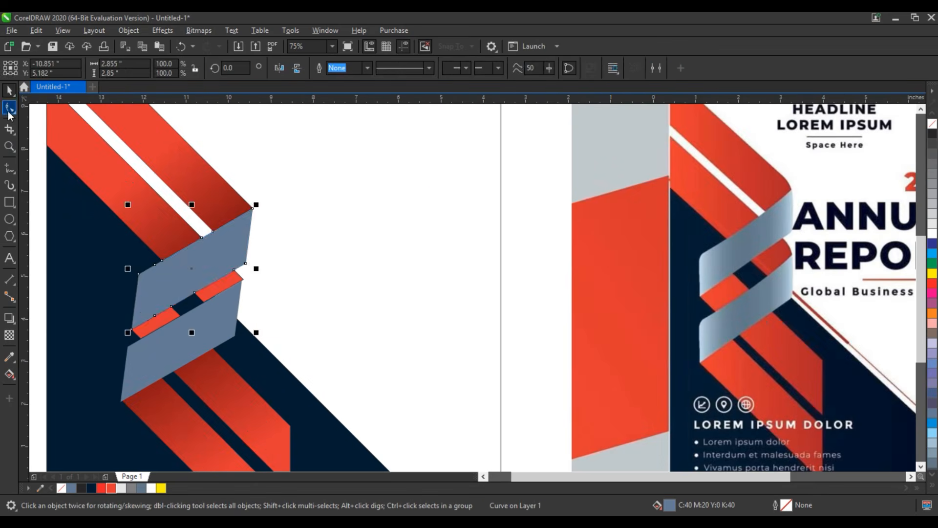
click(9, 109)
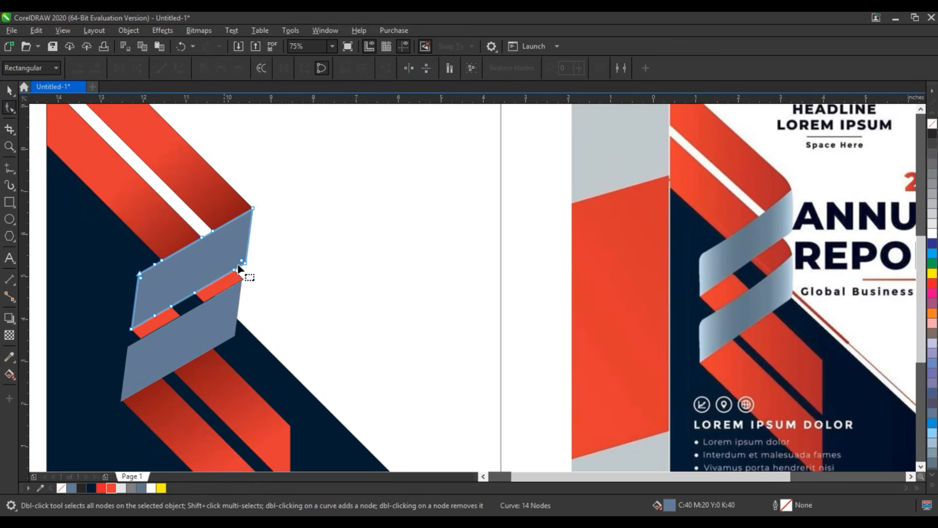
drag(263, 255, 230, 275)
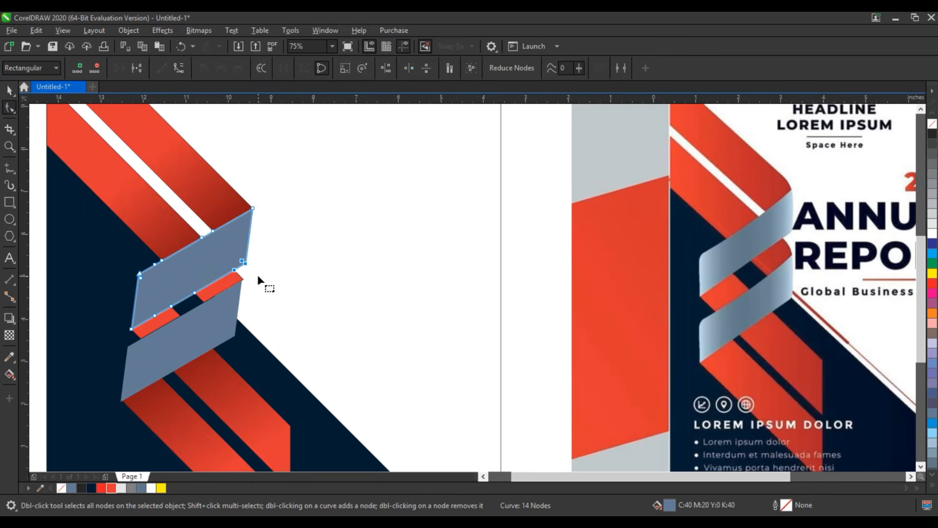
key(Delete)
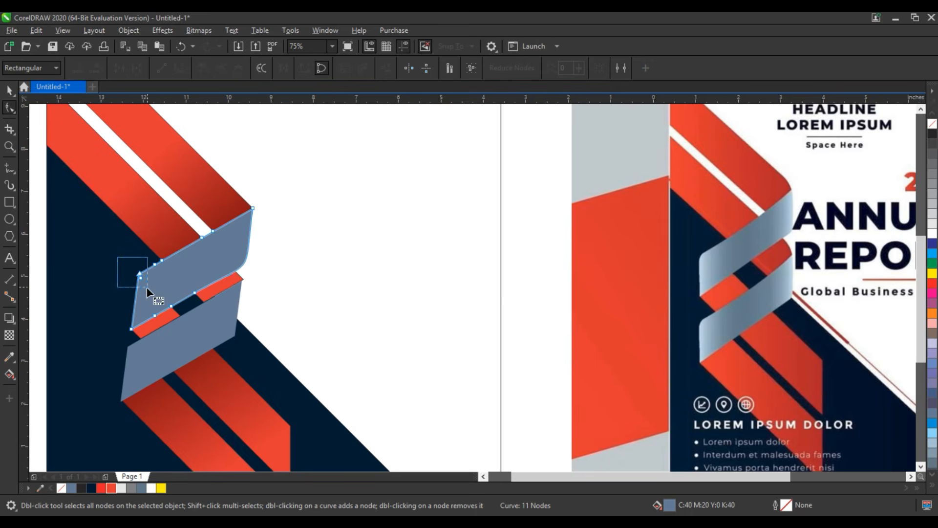
Round the lower blue-gray band's lower-right and upper-left corners by deleting the nodes at each corner tip
click(241, 331)
drag(251, 331, 220, 346)
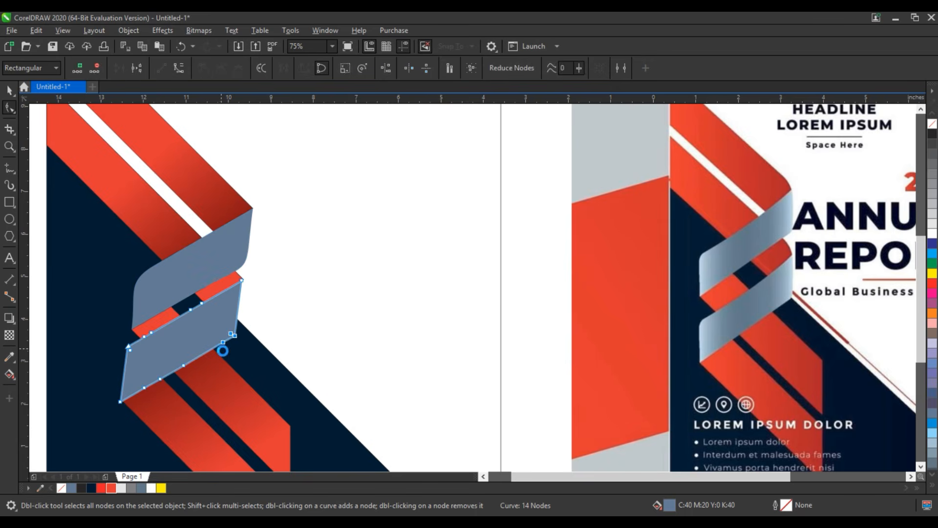
key(Delete)
click(129, 346)
key(Delete)
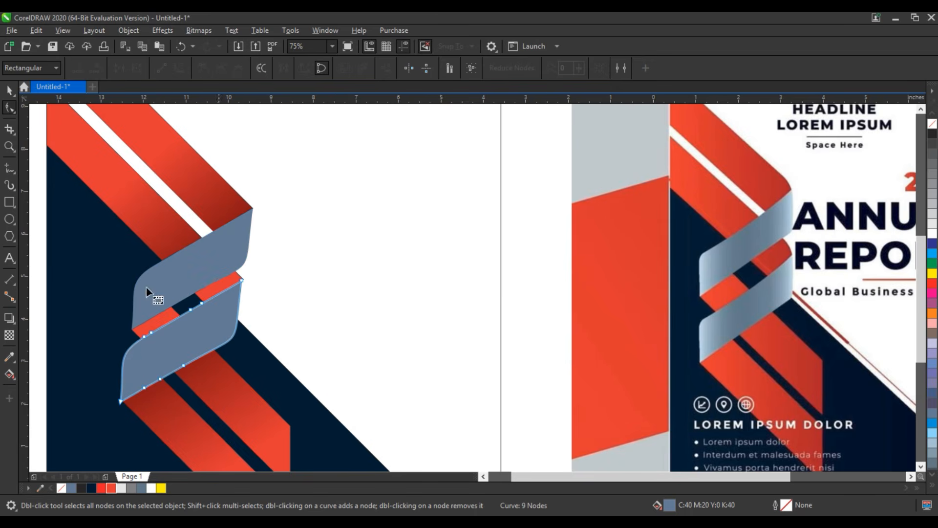
click(9, 90)
click(276, 279)
Nudge the lower descending red ribbon shape 0.03 inches left to line up with the lower band's edge
scroll(275, 278, down, 1)
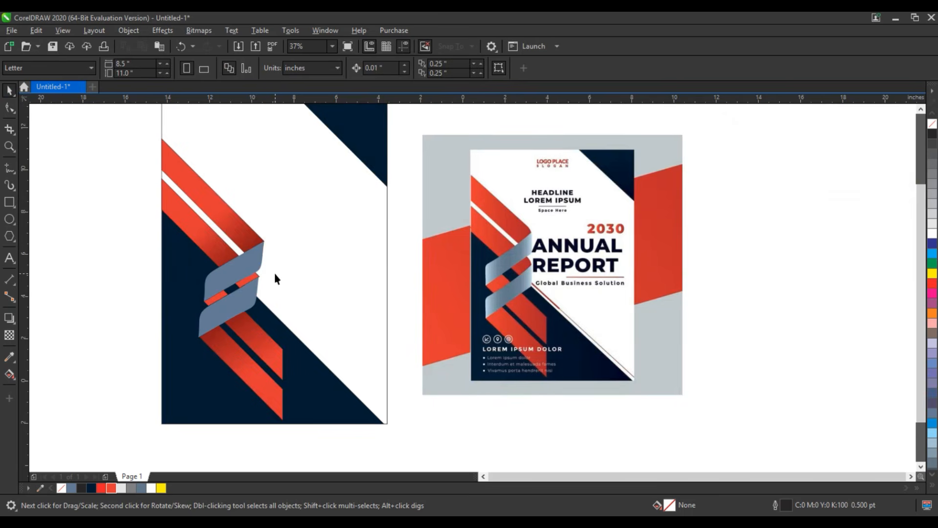
click(9, 146)
click(398, 341)
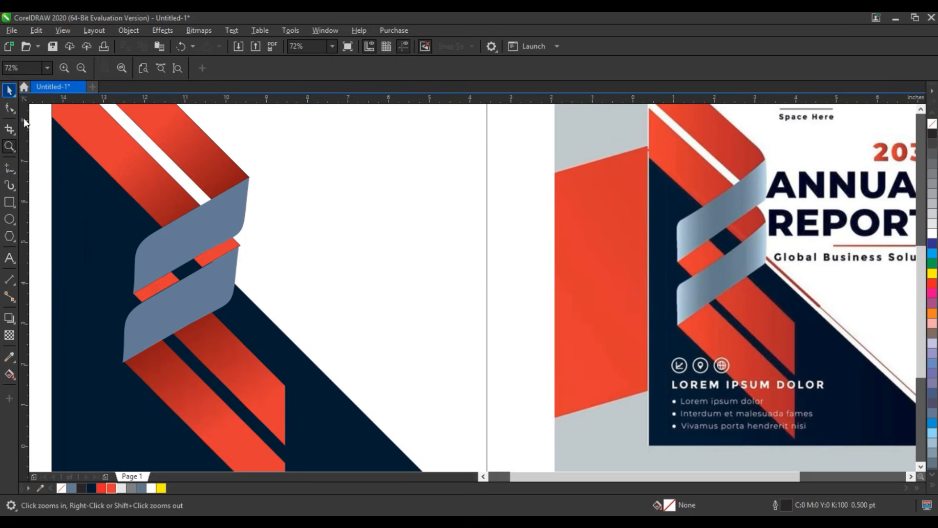
click(10, 89)
click(151, 362)
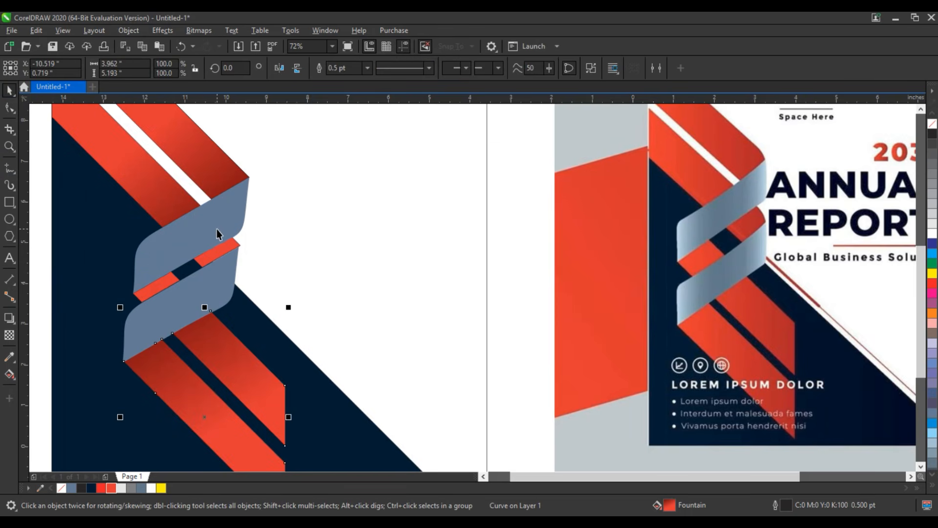
key(Left)
key(Left)
key(Left)
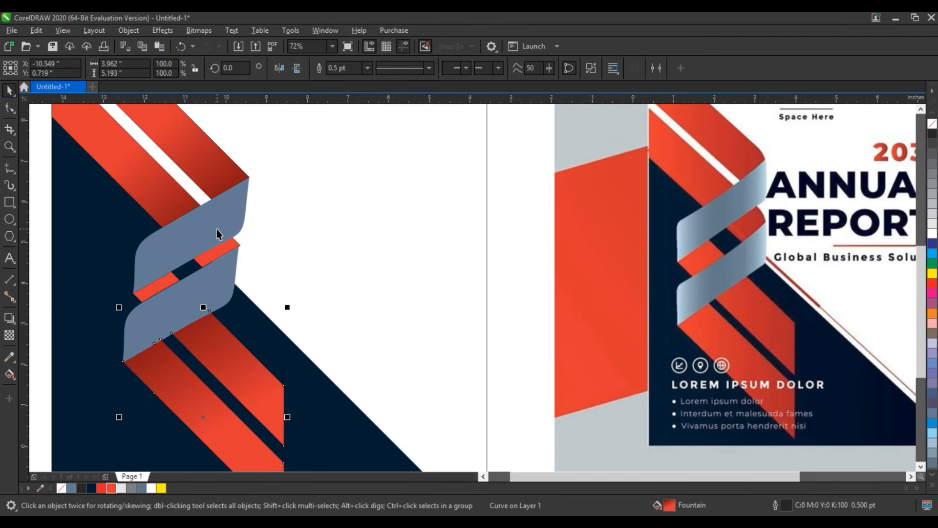
Apply a linear fountain fill along the upper band from blue-gray to white, adding a blue-gray color stop near its middle
click(228, 262)
shift+click(216, 223)
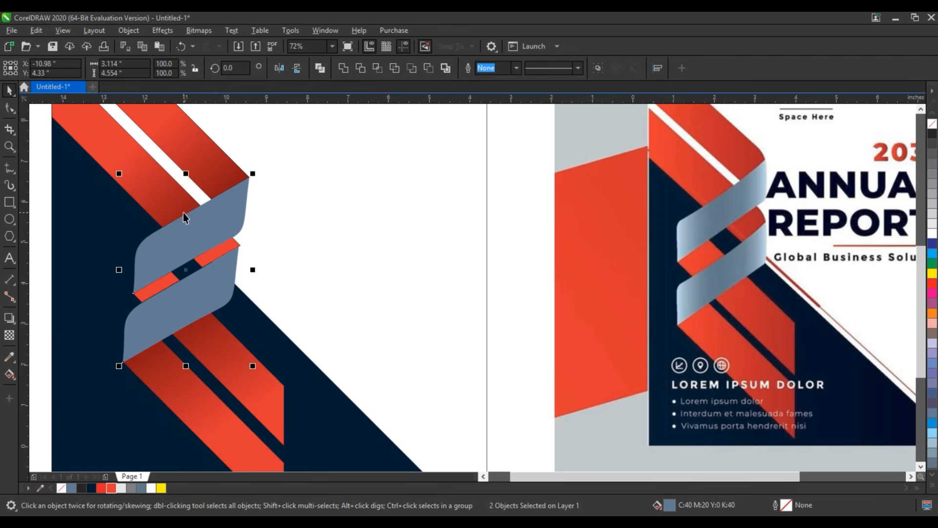
click(201, 225)
key(g)
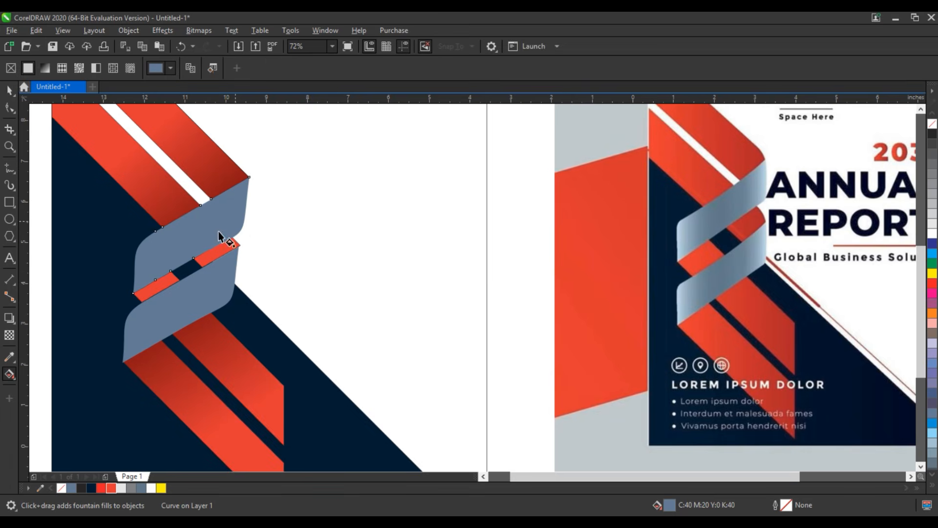
drag(235, 220, 143, 262)
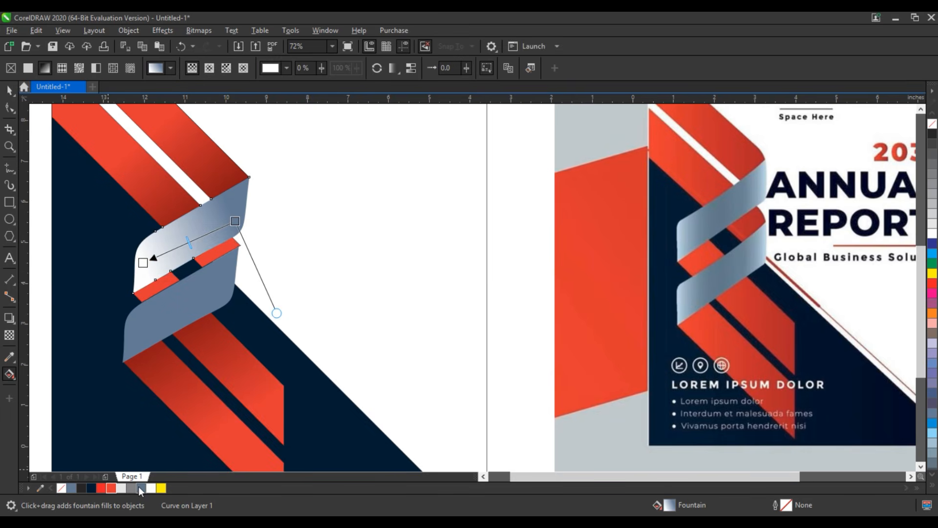
drag(139, 487, 185, 245)
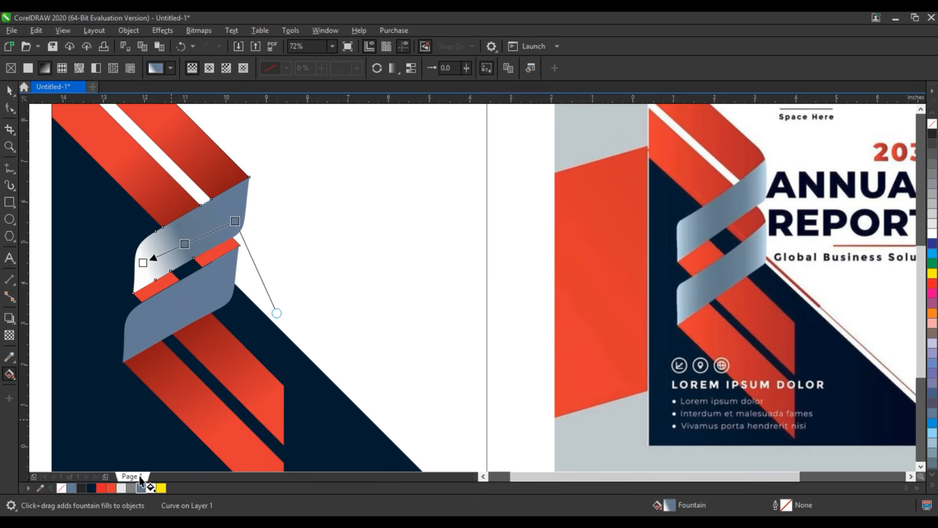
Make the starting color of the upper band's gradient white and extend both gradient ends well beyond the band's edges
drag(150, 488, 242, 216)
key(ctrl+z)
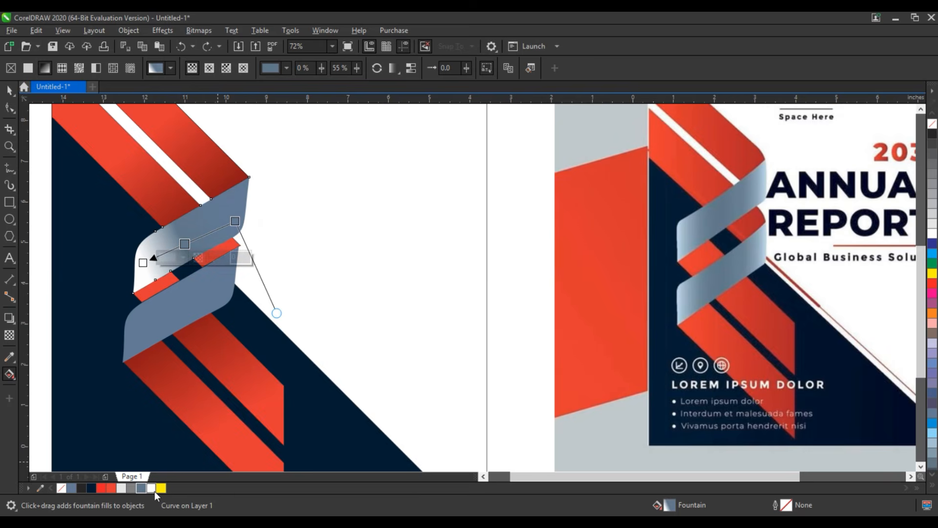
drag(151, 488, 256, 206)
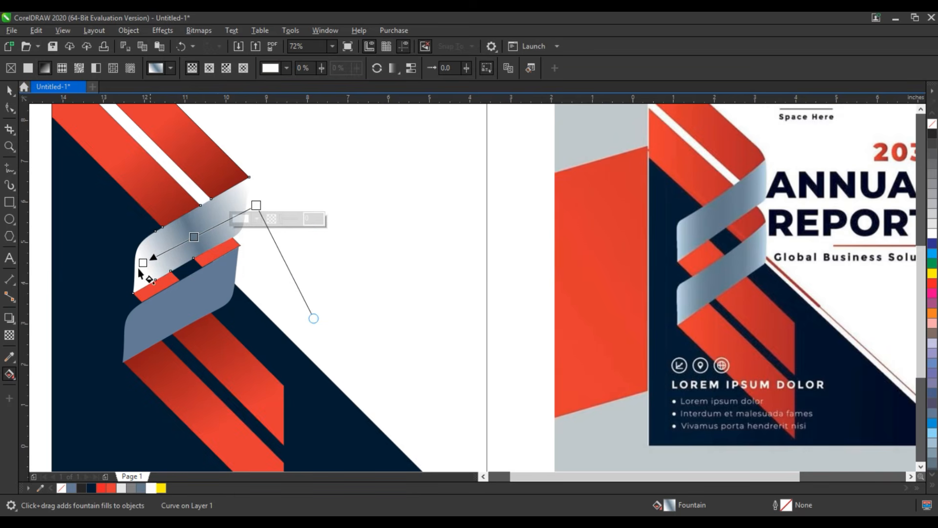
drag(142, 263, 122, 275)
drag(256, 205, 293, 211)
drag(126, 282, 89, 264)
click(305, 207)
key(space)
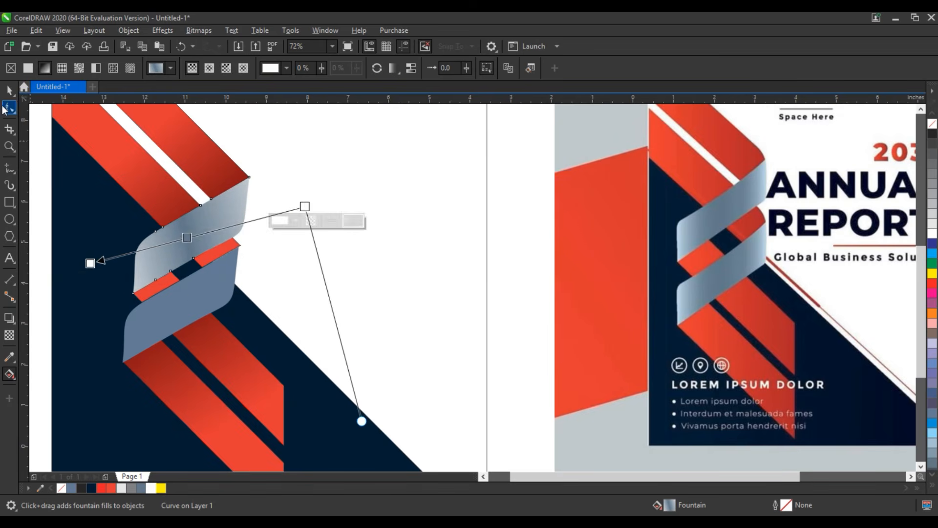
Copy only the fill property from the gradient-filled upper band to the lower blue-gray band
click(211, 307)
key(ctrl+shift+a)
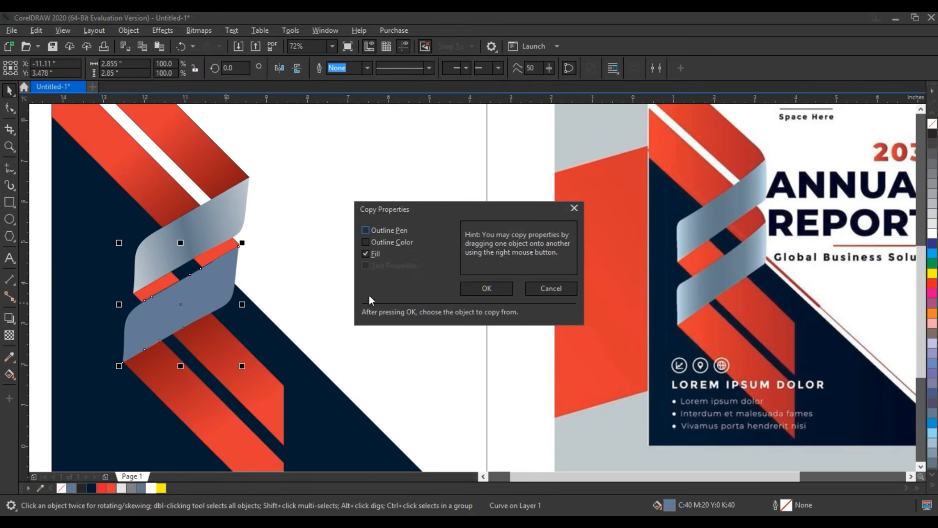
click(486, 287)
click(199, 268)
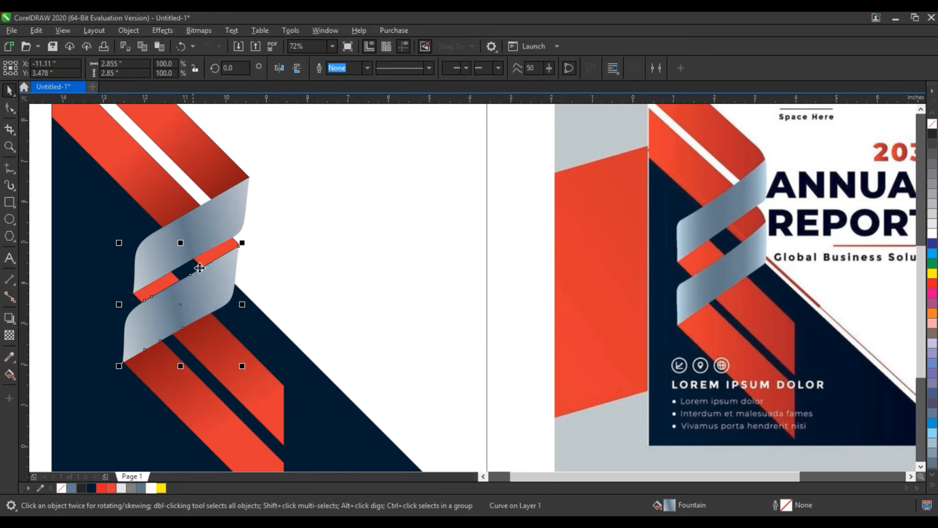
shift+click(220, 230)
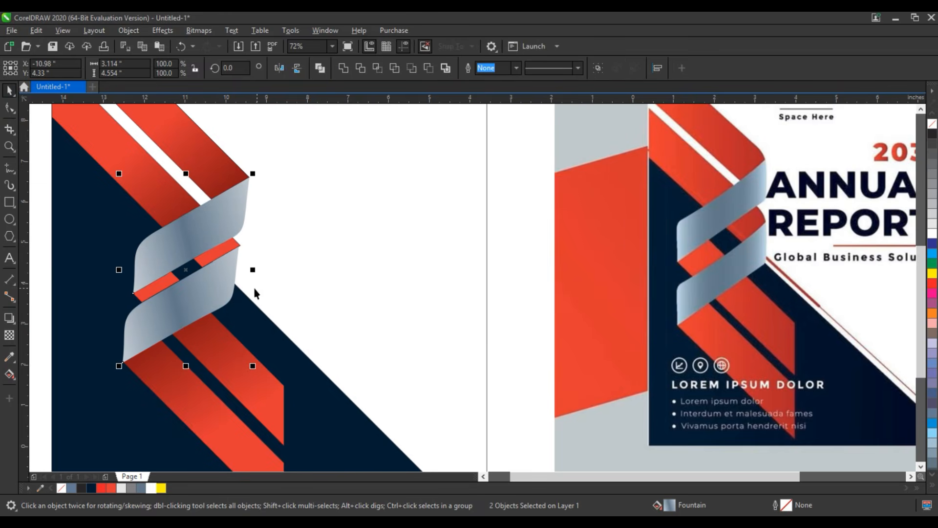
Paste the prepared logo, headline and Annual Report text artwork onto the cover, scale it to 115.2%, and preview the design full screen
scroll(219, 256, down, 4)
drag(144, 211, 299, 378)
drag(159, 166, 511, 362)
key(shift+F2)
key(Escape)
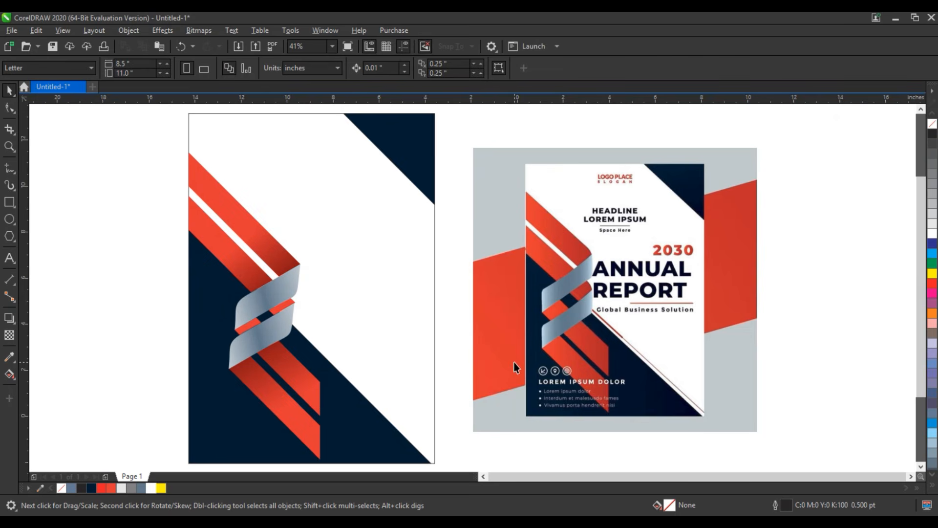
key(ctrl+v)
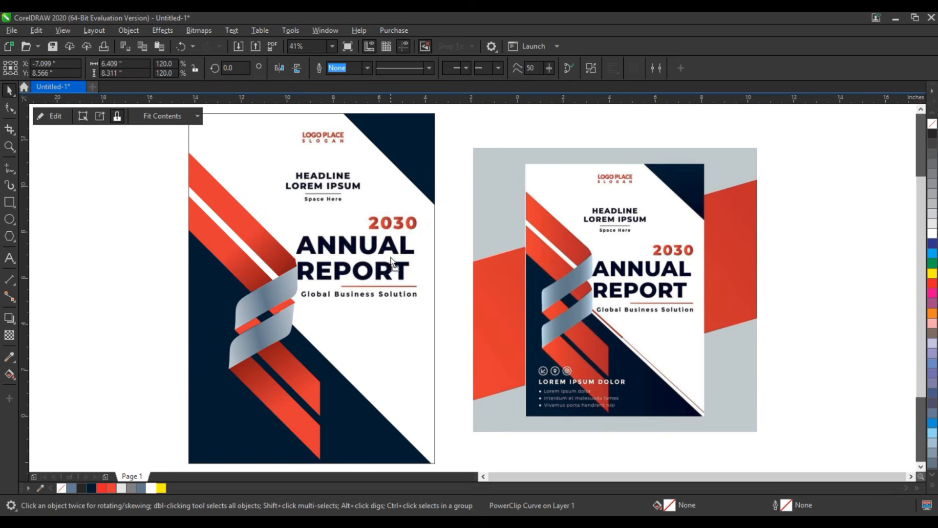
drag(435, 321, 431, 318)
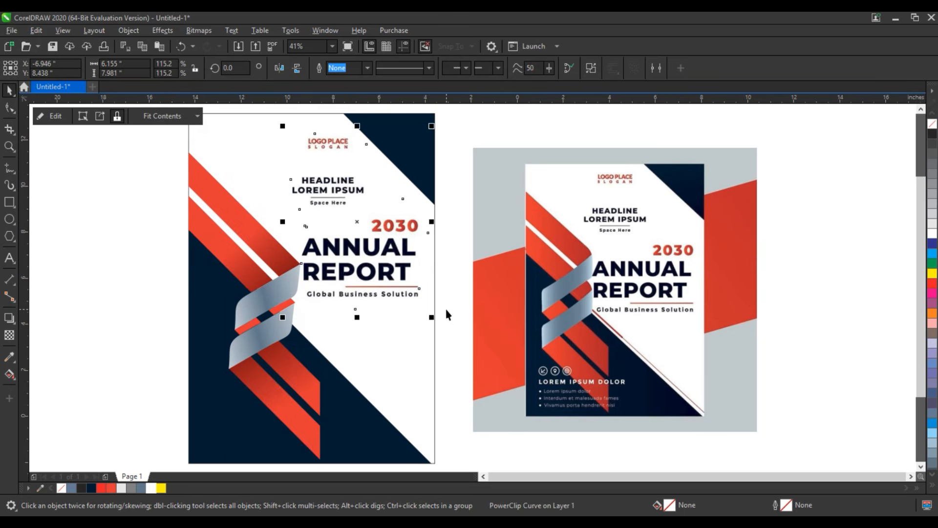
click(445, 306)
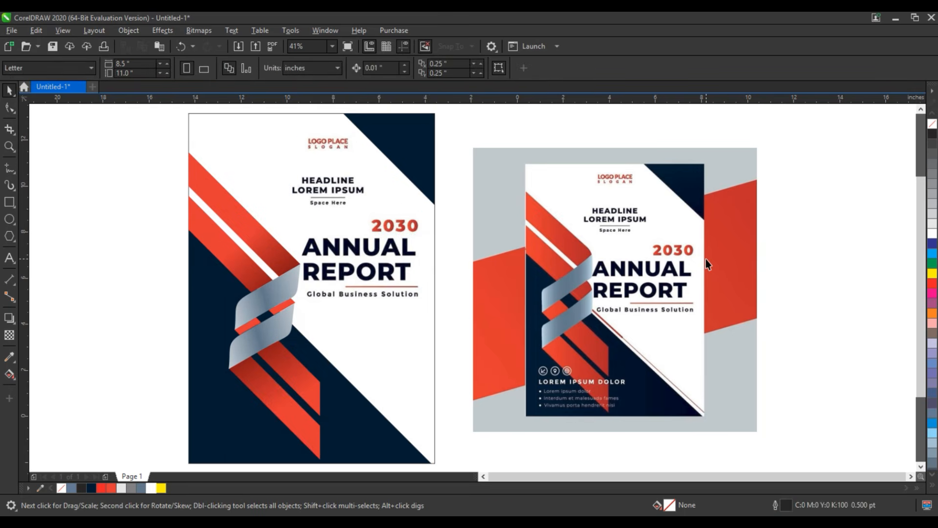
key(F9)
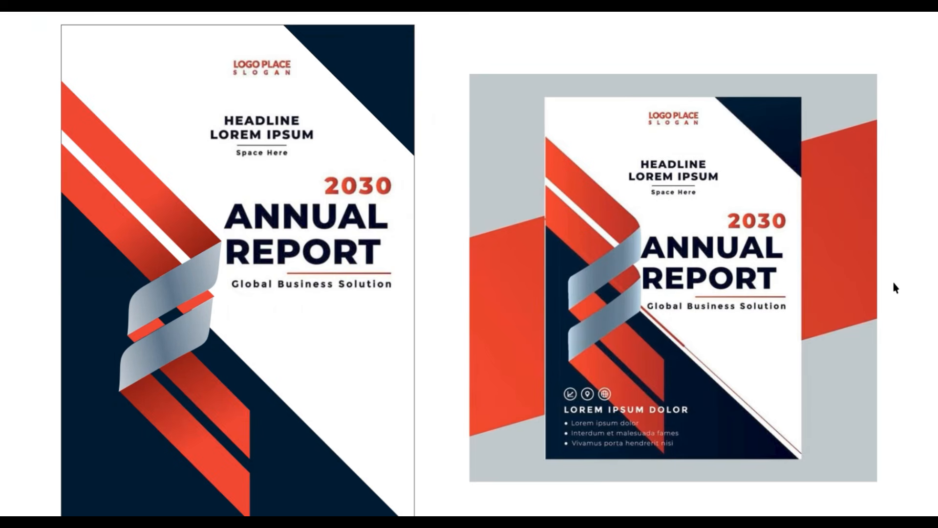